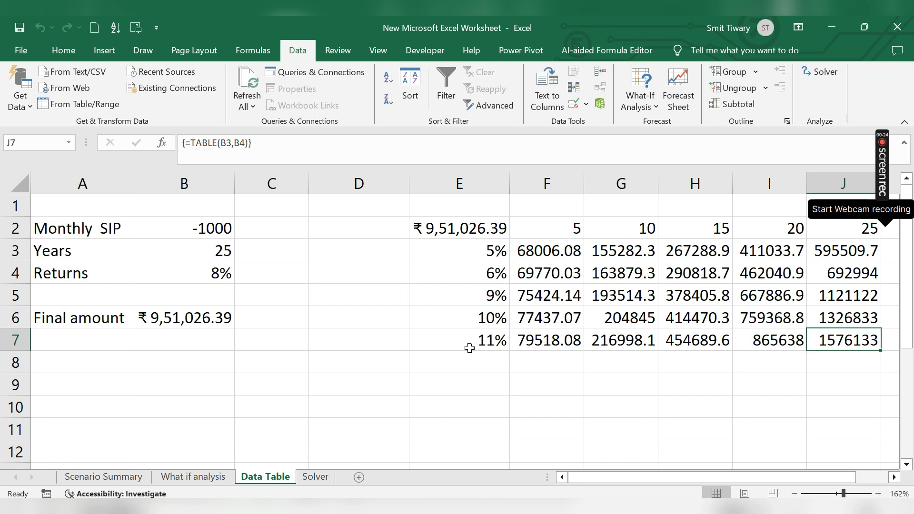
On the What if analysis sheet, set up Goal Seek to bring total profit in E5 to 10000 by changing cell D2.
left_click(207, 483)
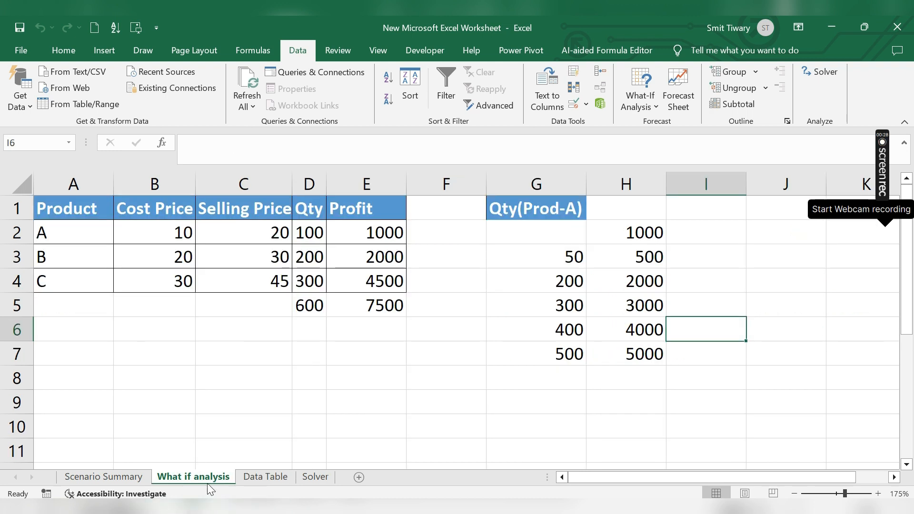
left_click(367, 313)
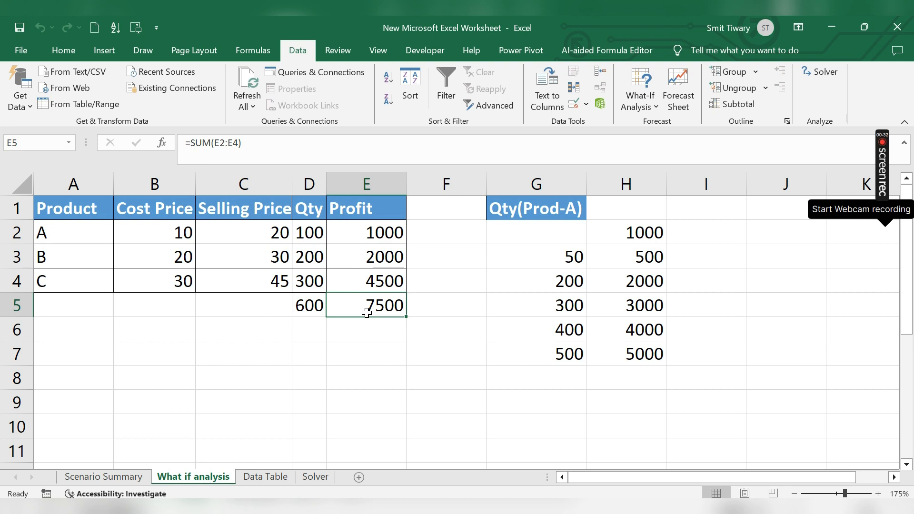
left_click(650, 104)
left_click(663, 140)
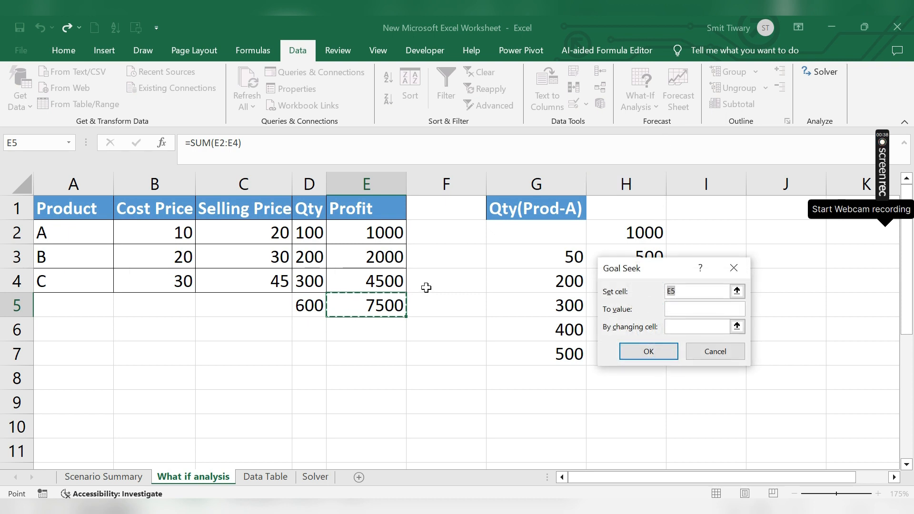
left_click(398, 303)
left_click(699, 311)
type("10000")
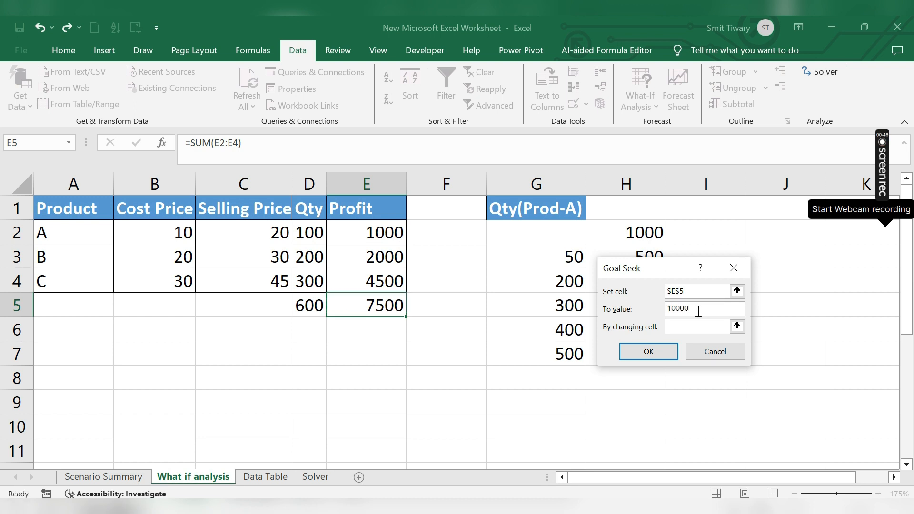
left_click(682, 324)
left_click(310, 237)
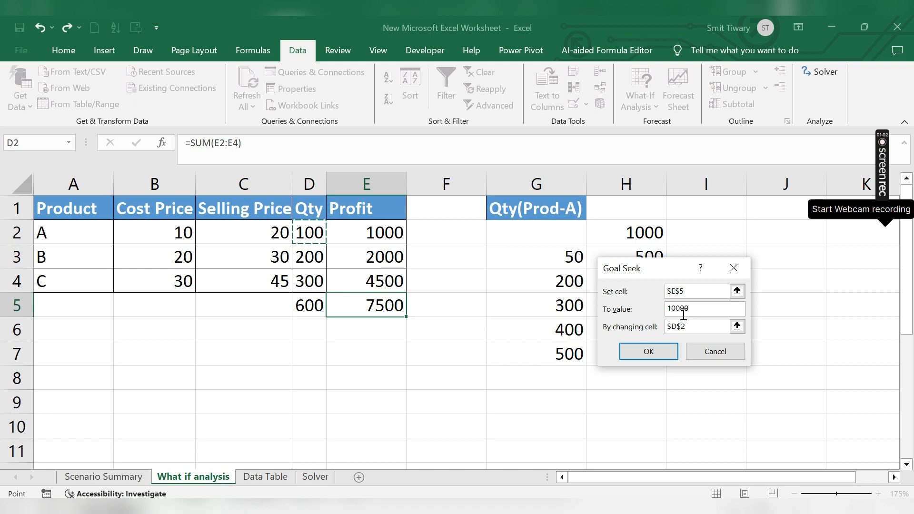
Try to run Goal Seek with the quantity range D2:D4 as the changing cells.
key("BackSpace")
key("BackSpace")
key("BackSpace")
key("BackSpace")
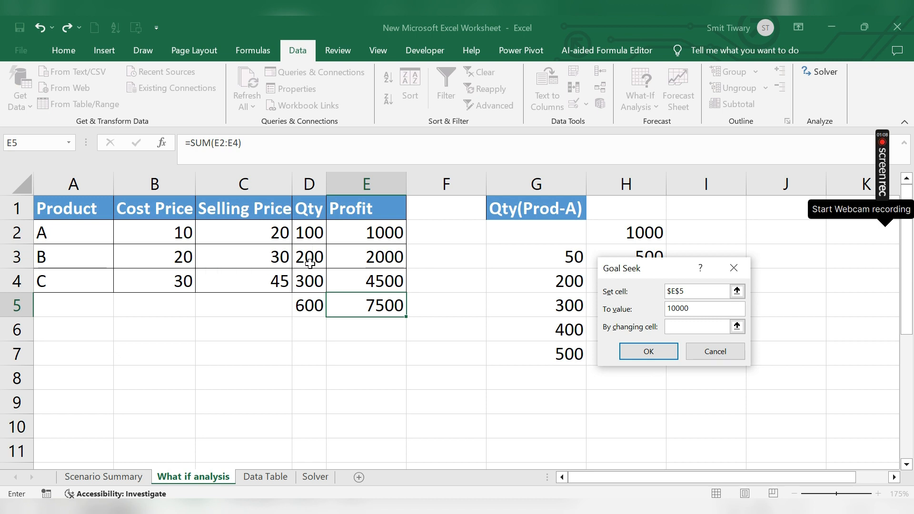
left_click(311, 235)
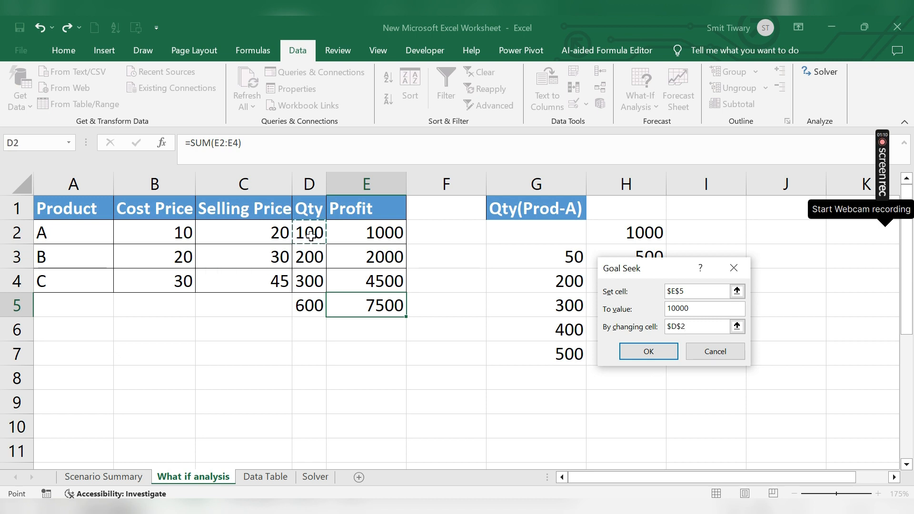
left_click_drag(311, 235, 306, 277)
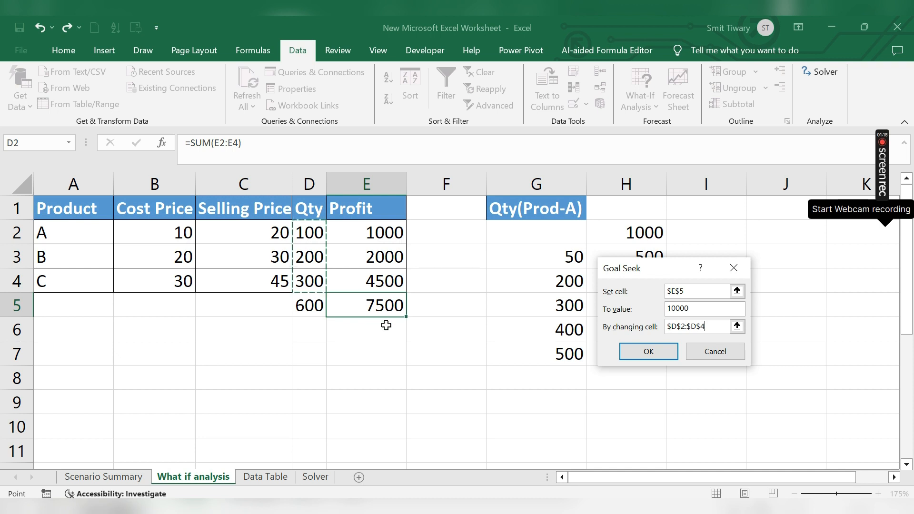
left_click(659, 350)
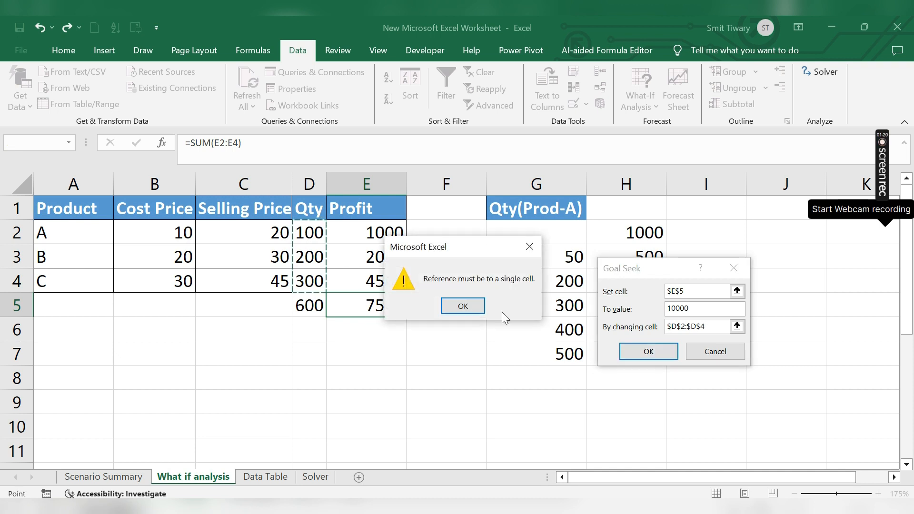
left_click(464, 310)
Clear the changing-cell reference and close Goal Seek without running it.
left_click(710, 327)
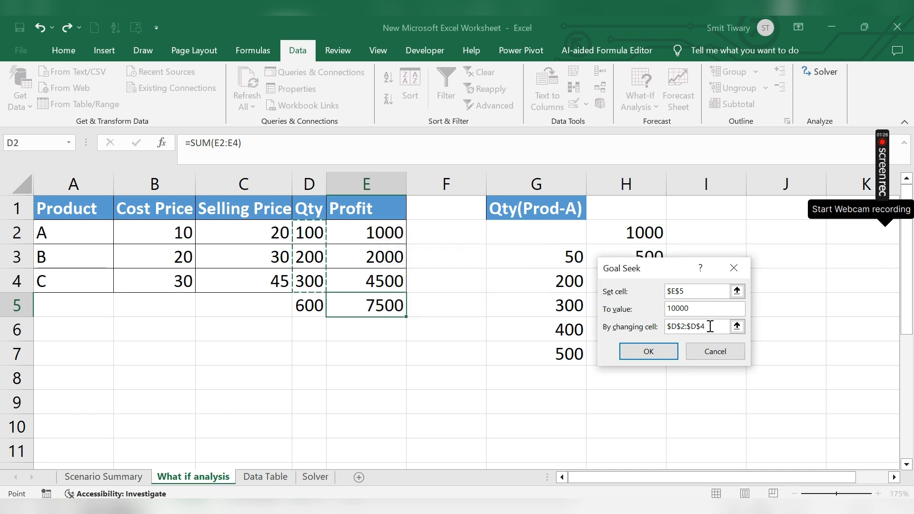
key("BackSpace")
key("BackSpace")
key("BackSpace")
key("BackSpace")
key("BackSpace")
key("BackSpace")
key("BackSpace")
key("BackSpace")
key("BackSpace")
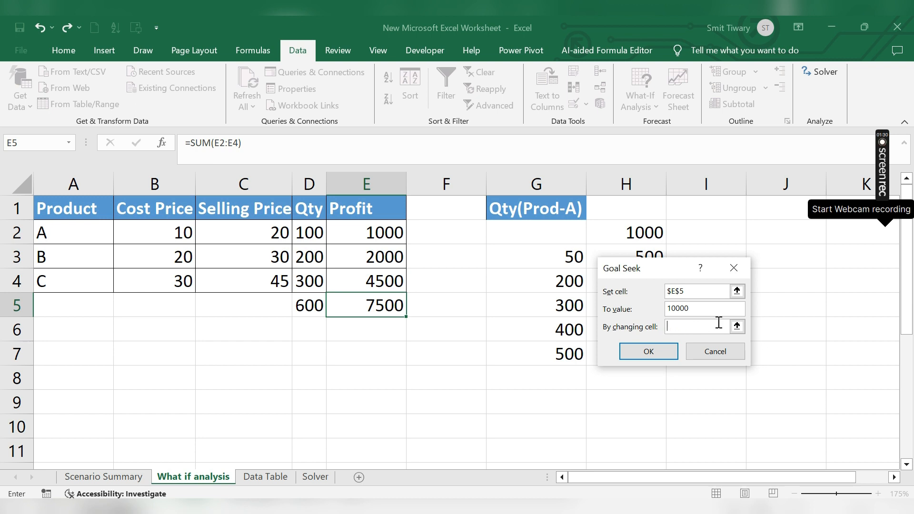
left_click(733, 268)
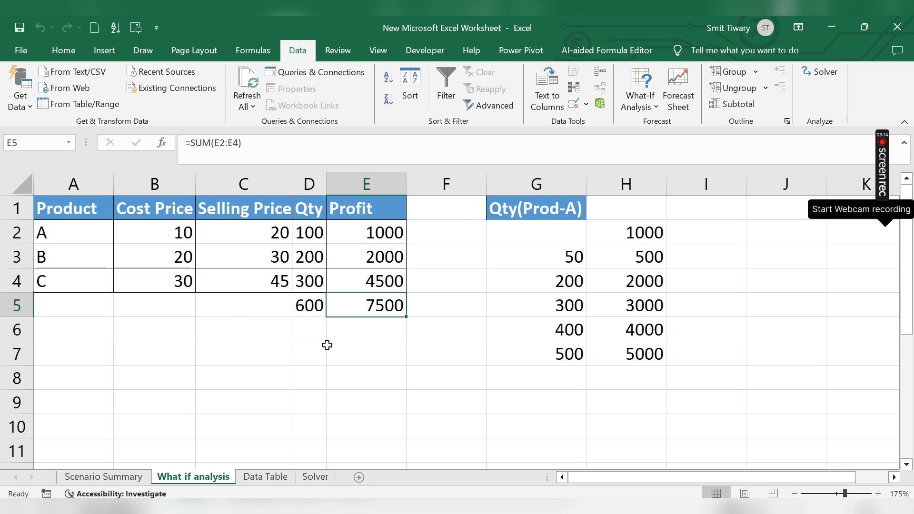
On the Solver sheet, change the header in B1 to "Units/month".
left_click(322, 481)
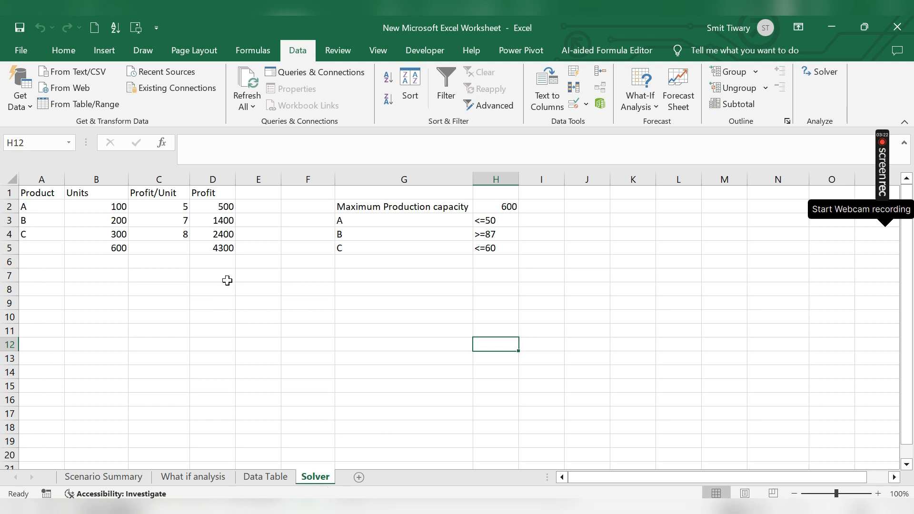
scroll(234, 251, "up", 5)
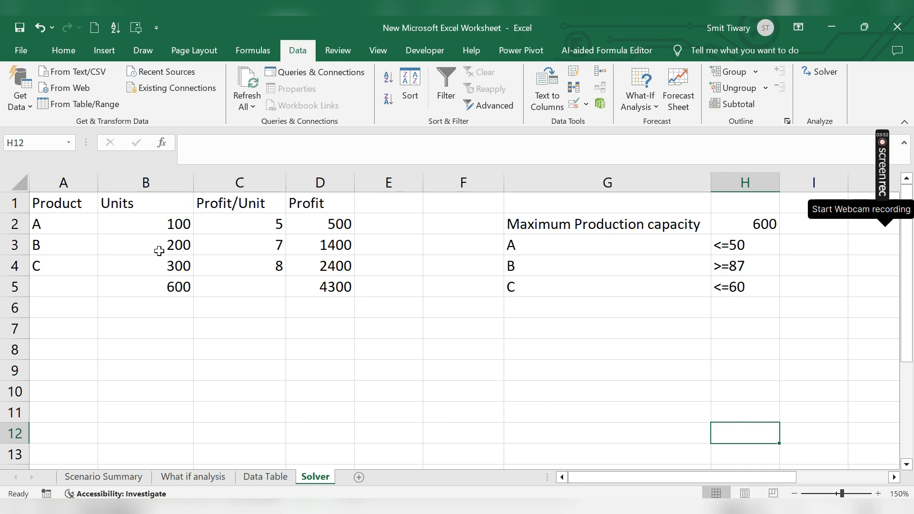
left_click(147, 203)
double_click(148, 202)
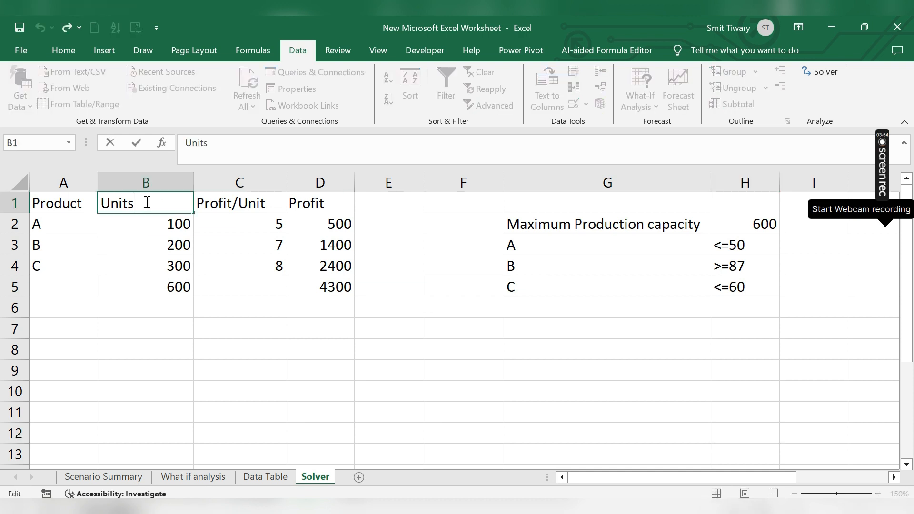
type("/month")
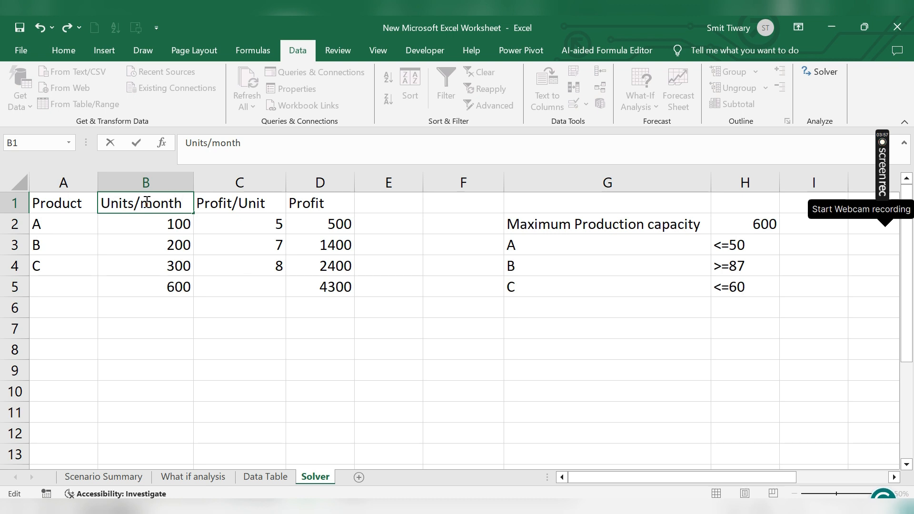
left_click(278, 301)
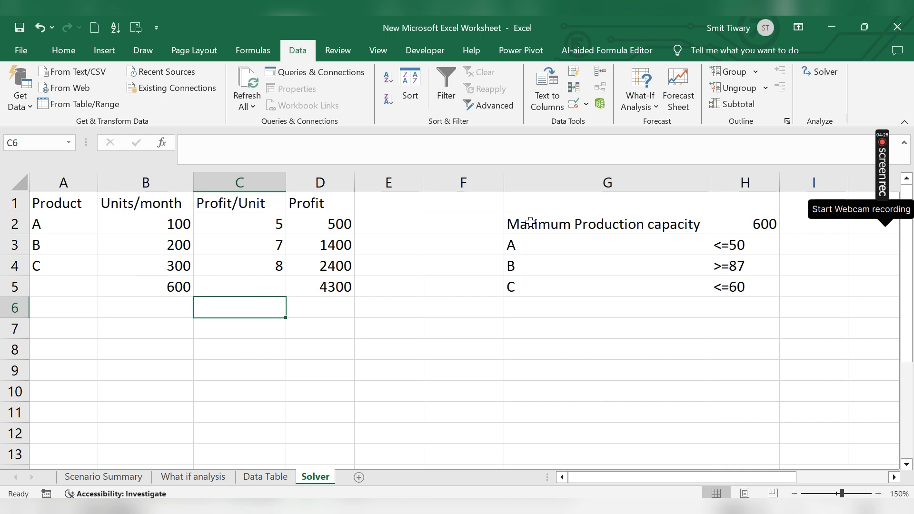
left_click(600, 224)
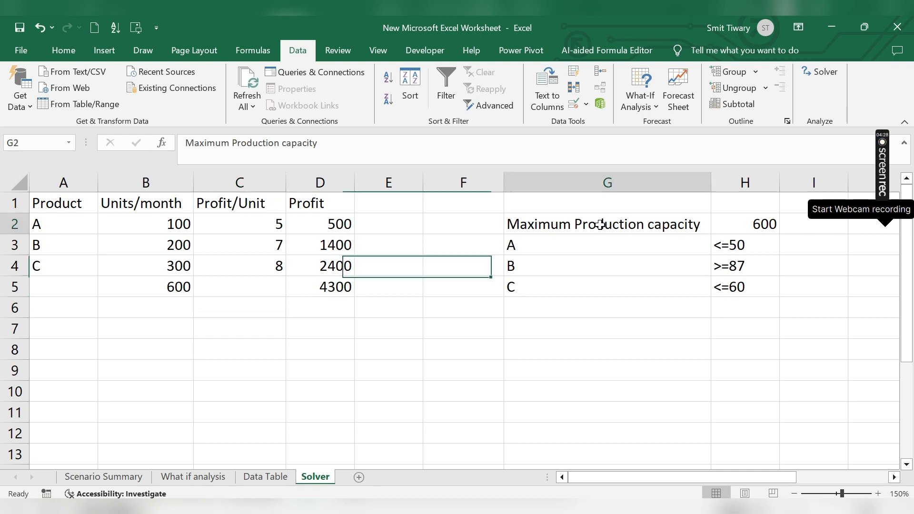
left_click(746, 216)
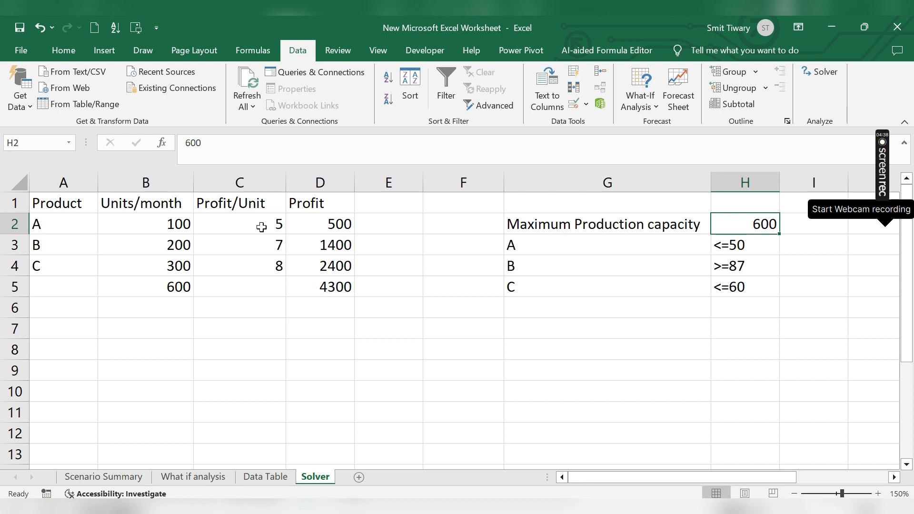
left_click(350, 224)
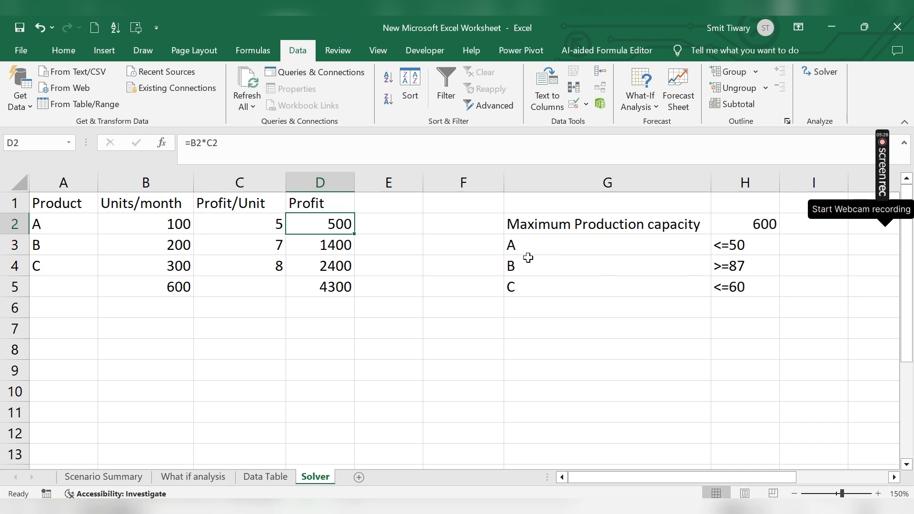
Shade the production constraints range G2:H5 with a light blue fill.
left_click(527, 227)
left_click_drag(528, 227, 745, 286)
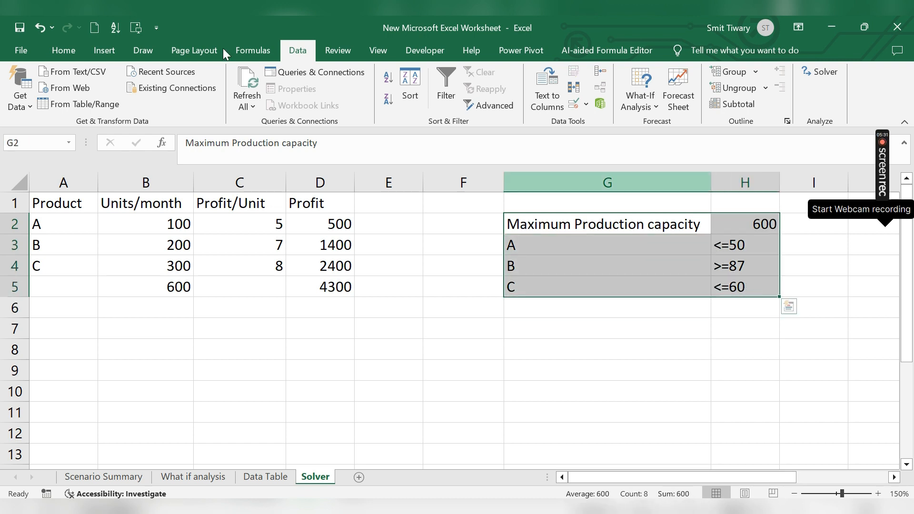
left_click(63, 43)
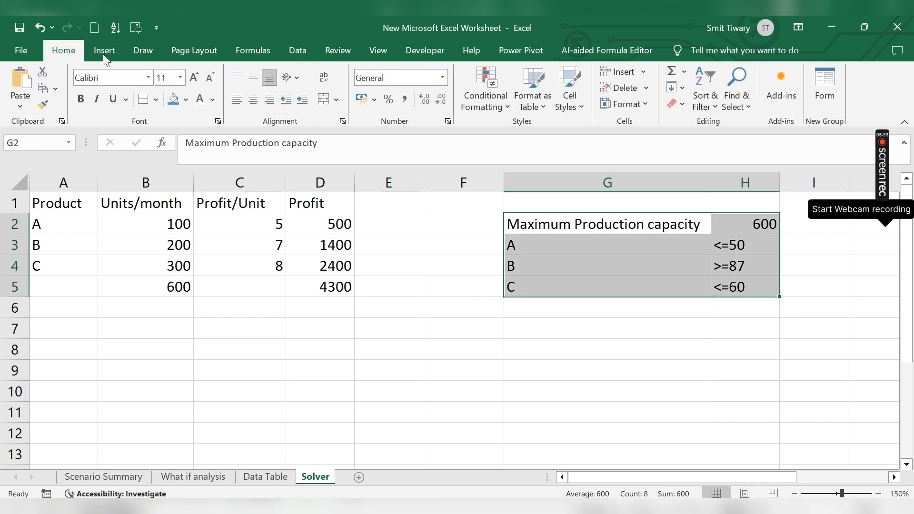
left_click(185, 99)
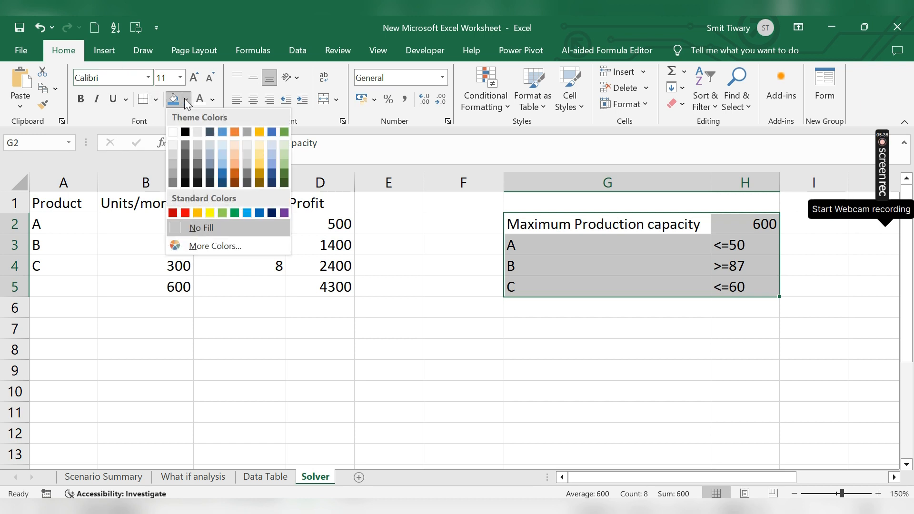
left_click(222, 163)
left_click(436, 390)
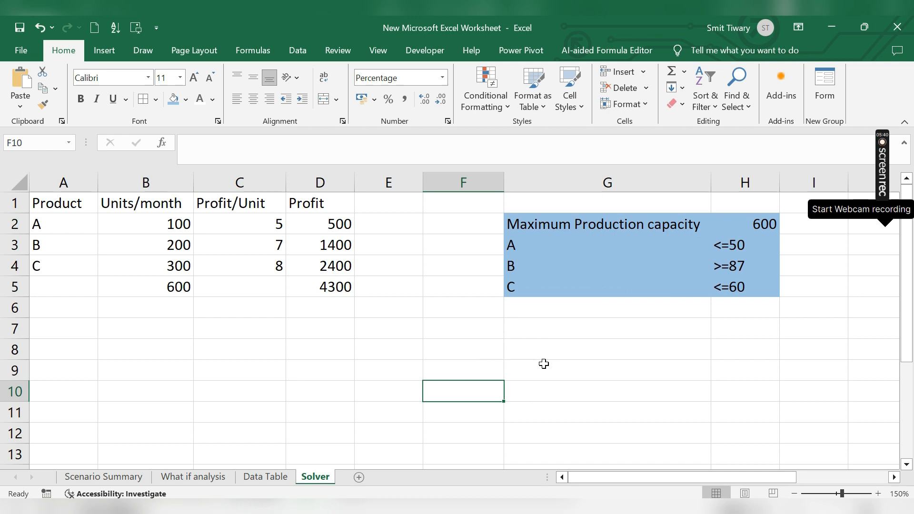
left_click(611, 265)
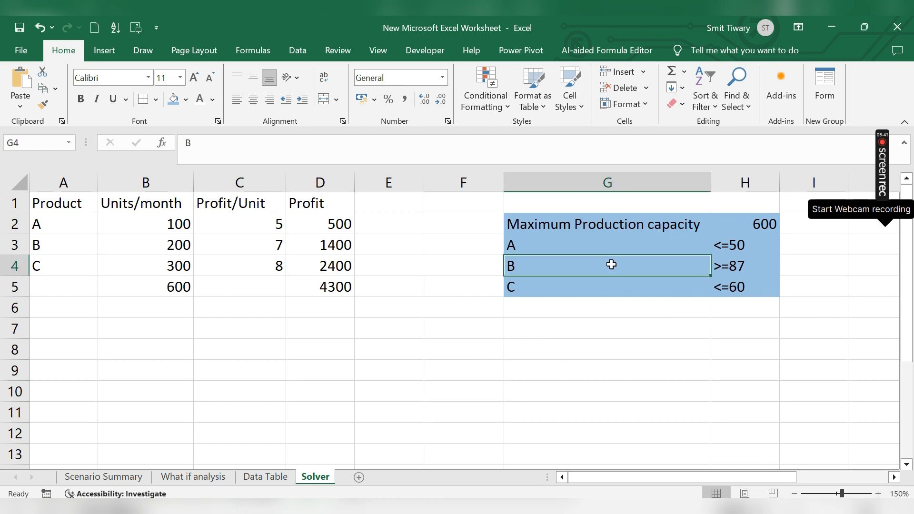
left_click(742, 244)
left_click(742, 287)
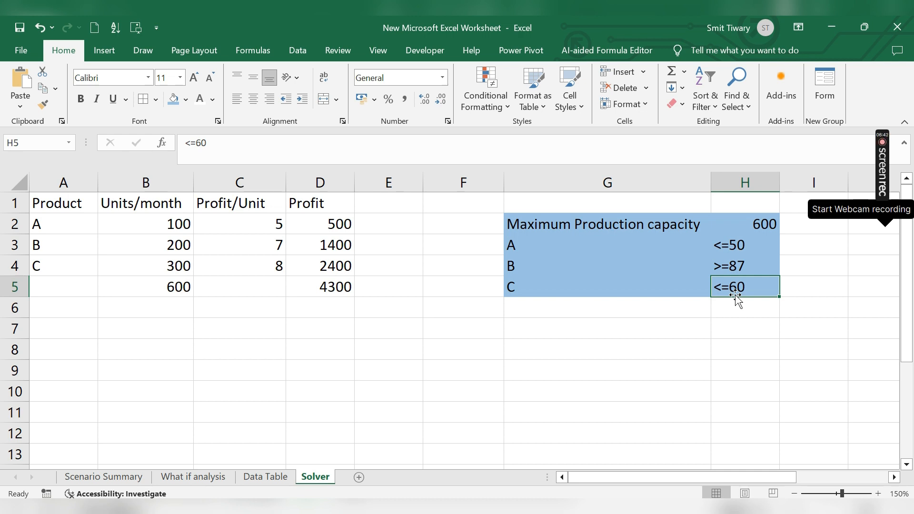
left_click(734, 233)
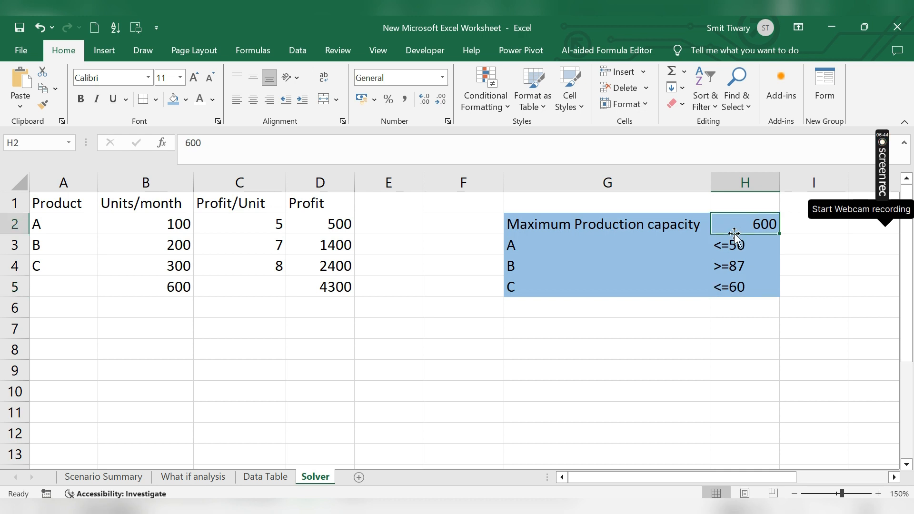
Highlight the total profit cell D5 with a yellow fill.
left_click(348, 286)
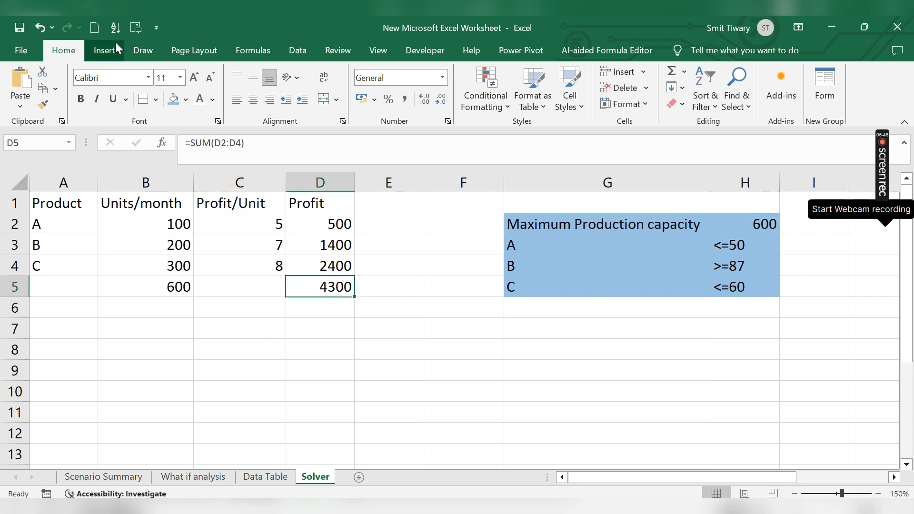
left_click(98, 47)
left_click(59, 50)
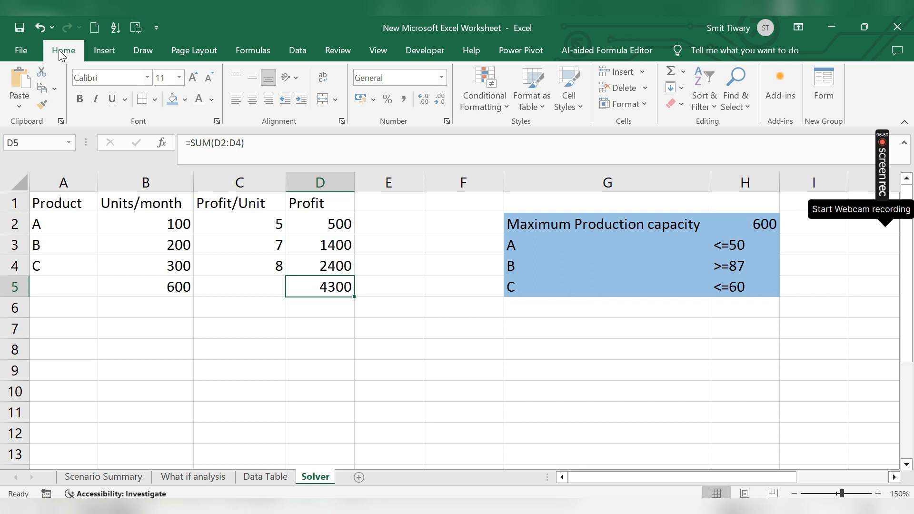
left_click(185, 99)
left_click(213, 210)
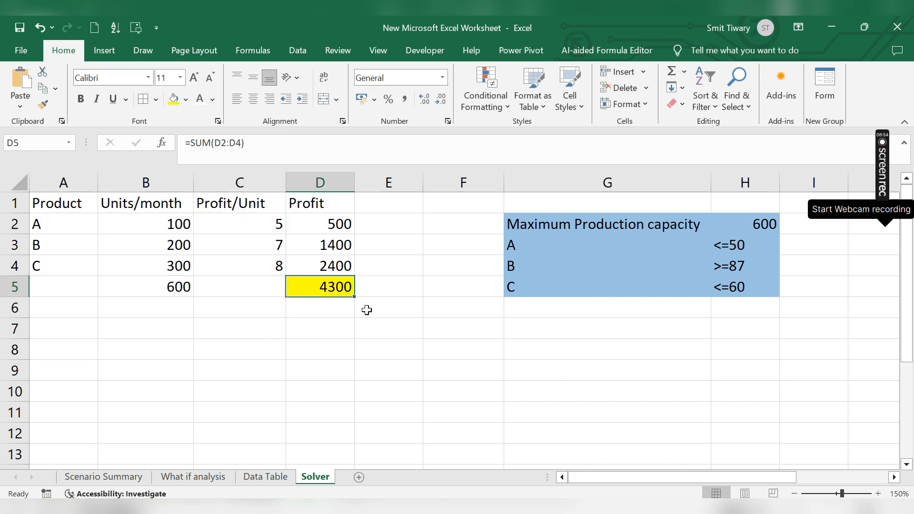
left_click(407, 346)
left_click(329, 308)
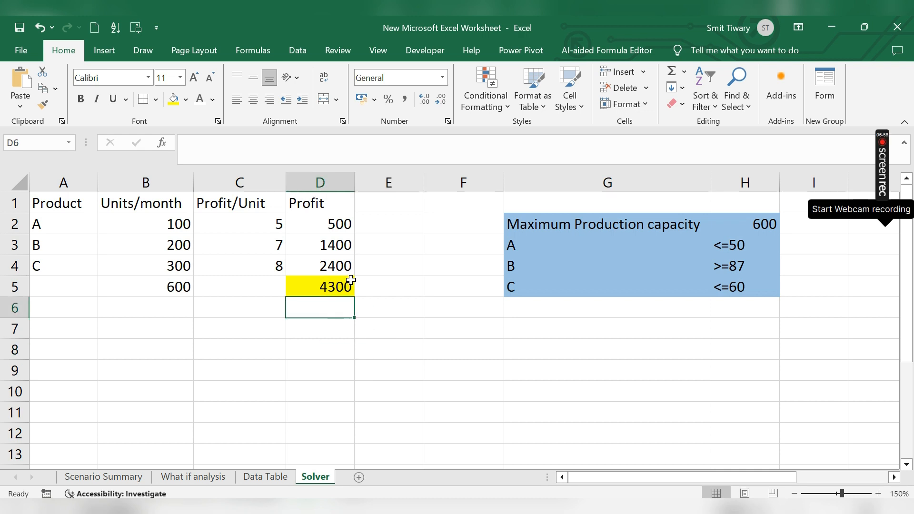
left_click(332, 282)
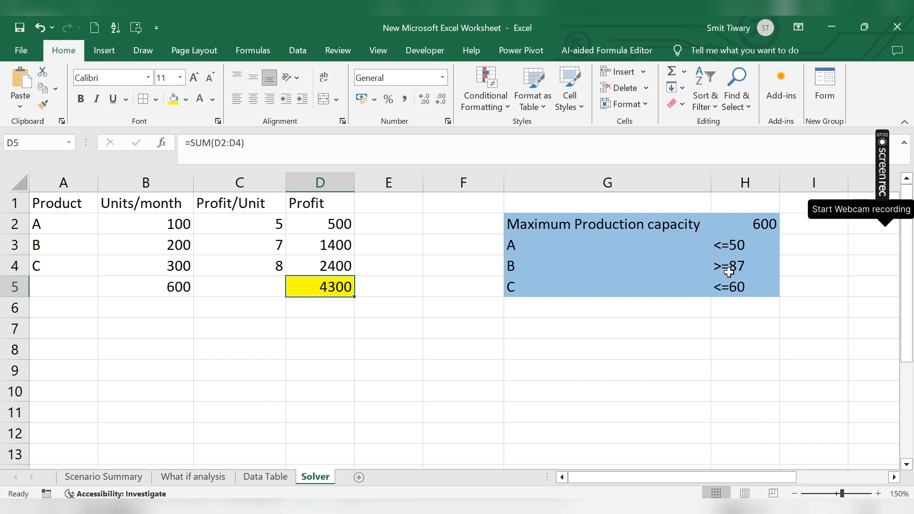
left_click(751, 225)
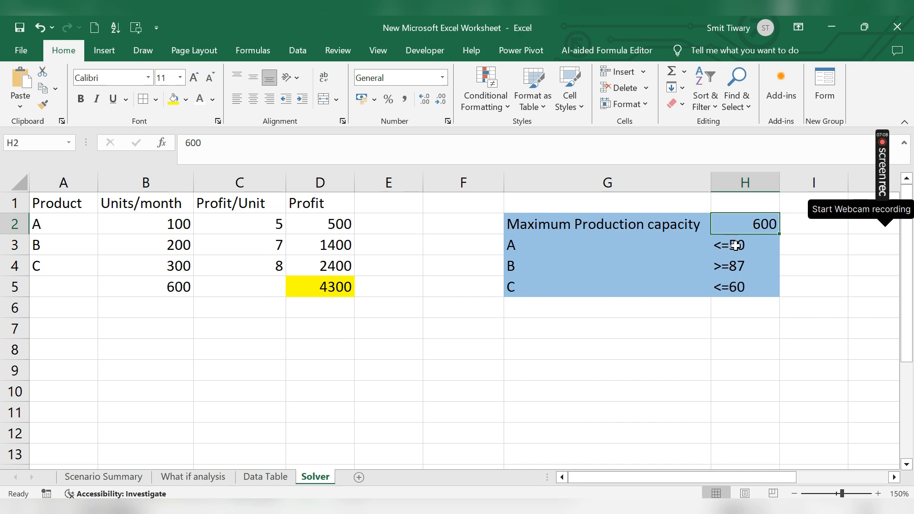
right_click(736, 244)
left_click(697, 275)
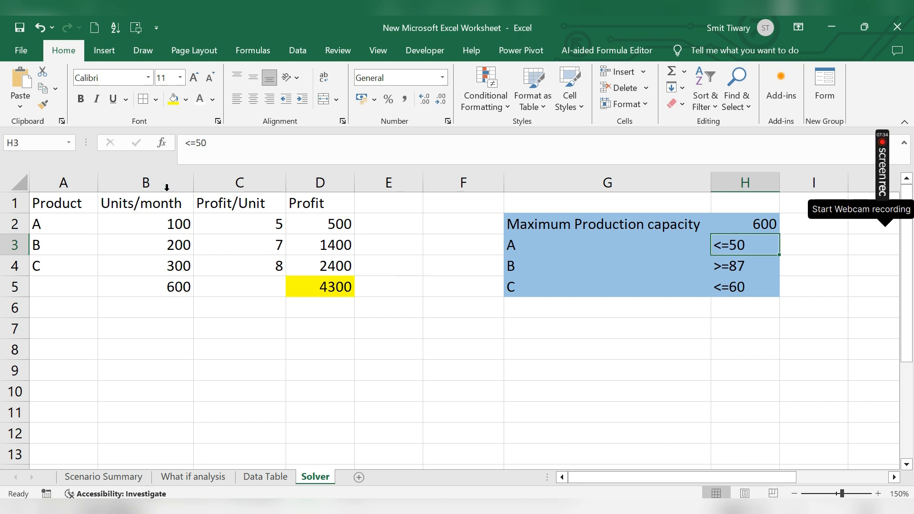
Check in the Excel options that the Solver Add-in is among the active application add-ins, and close the options.
left_click(21, 53)
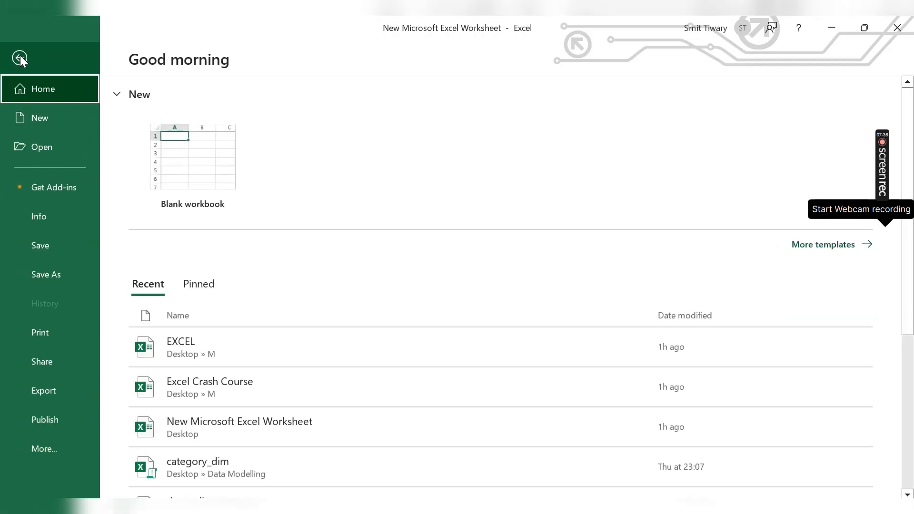
left_click(47, 448)
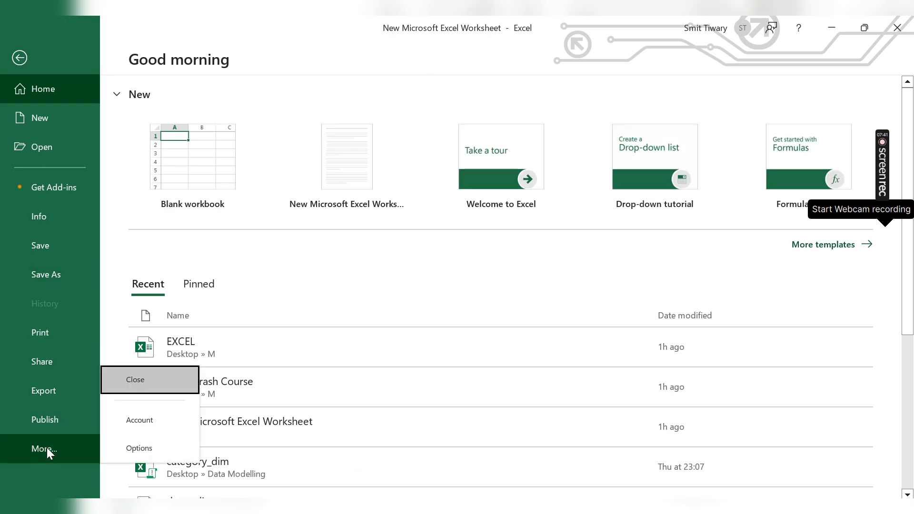
left_click(152, 448)
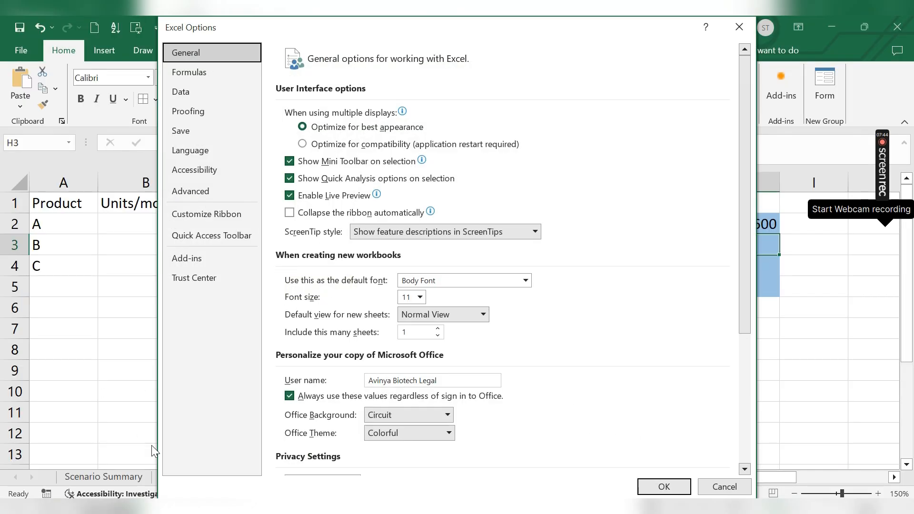
left_click(188, 261)
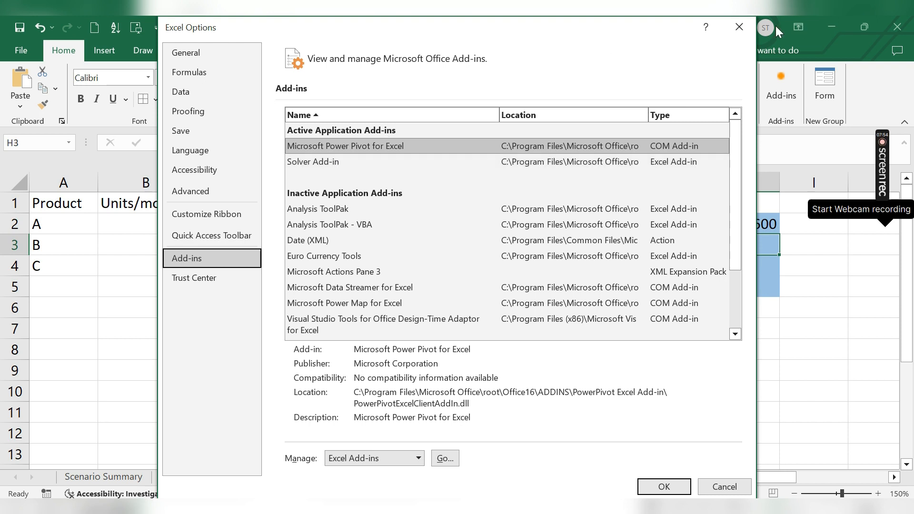
left_click(748, 27)
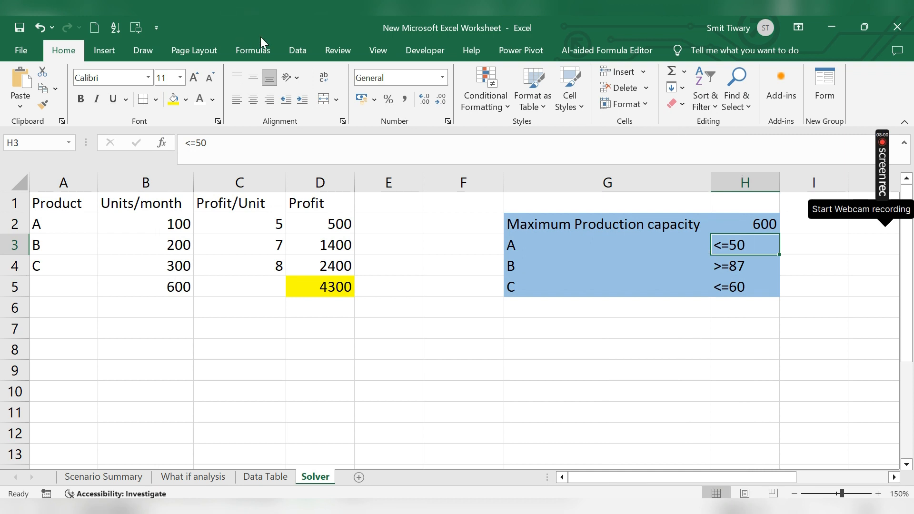
Open Solver and reset all its parameters, clearing the existing objective, variable cells and constraints.
left_click(297, 52)
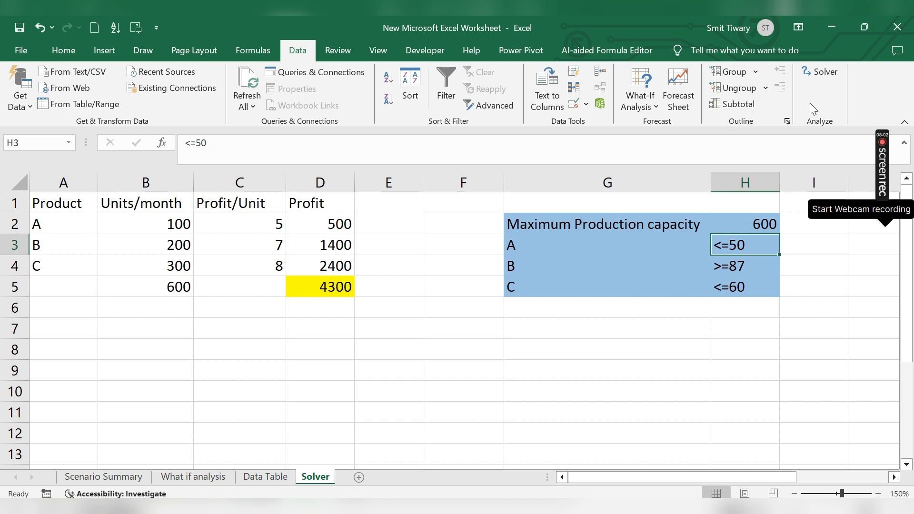
left_click(823, 75)
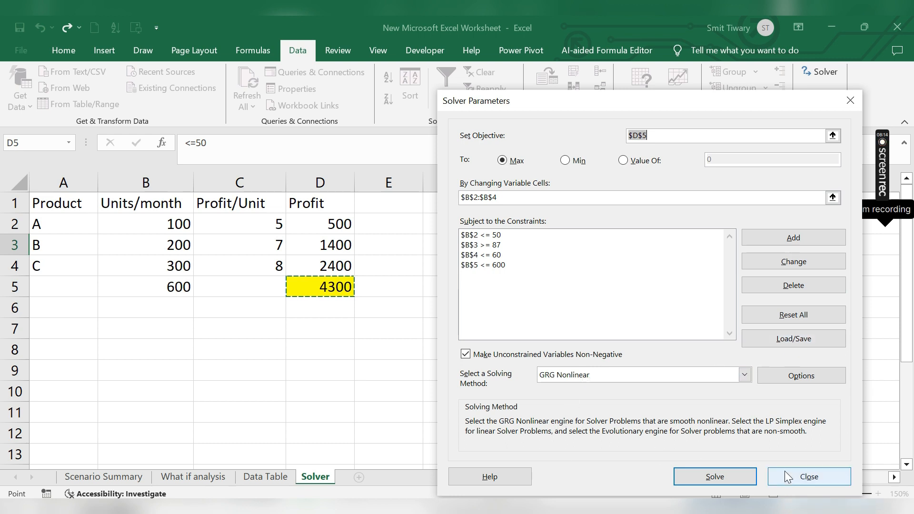
key("BackSpace")
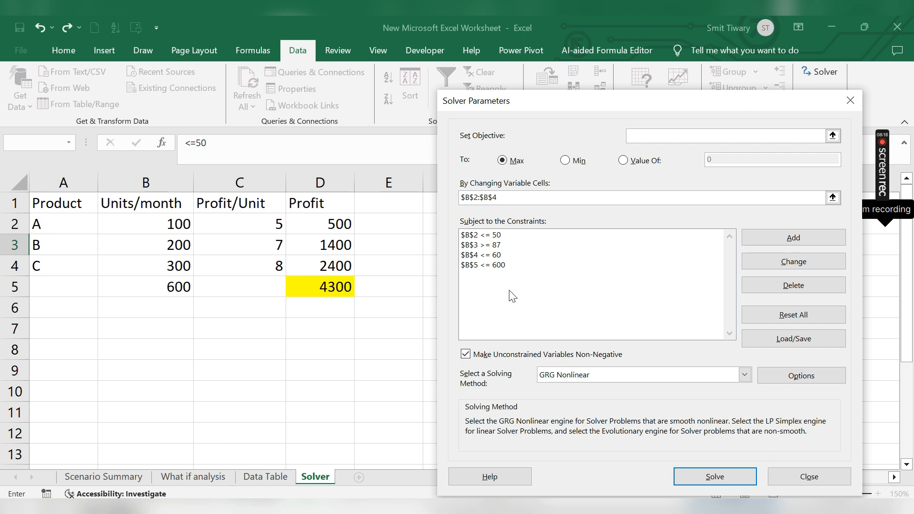
left_click(493, 241)
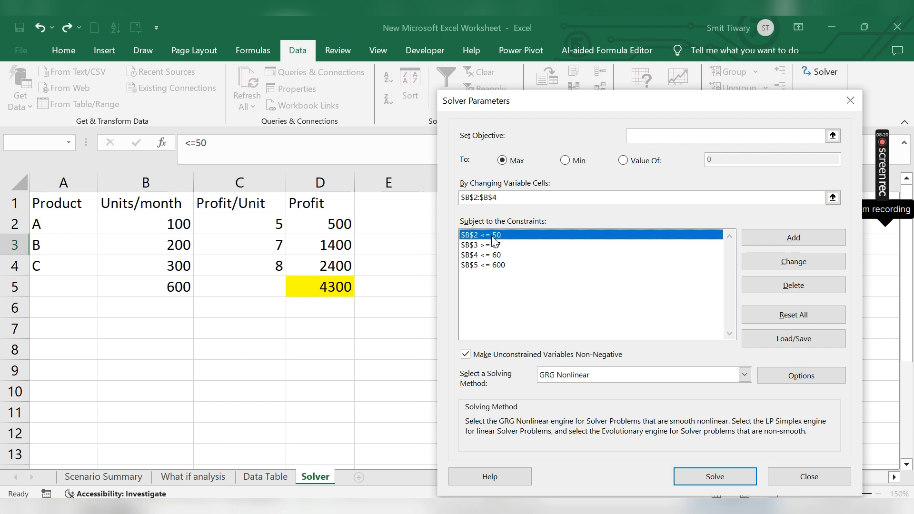
left_click(793, 315)
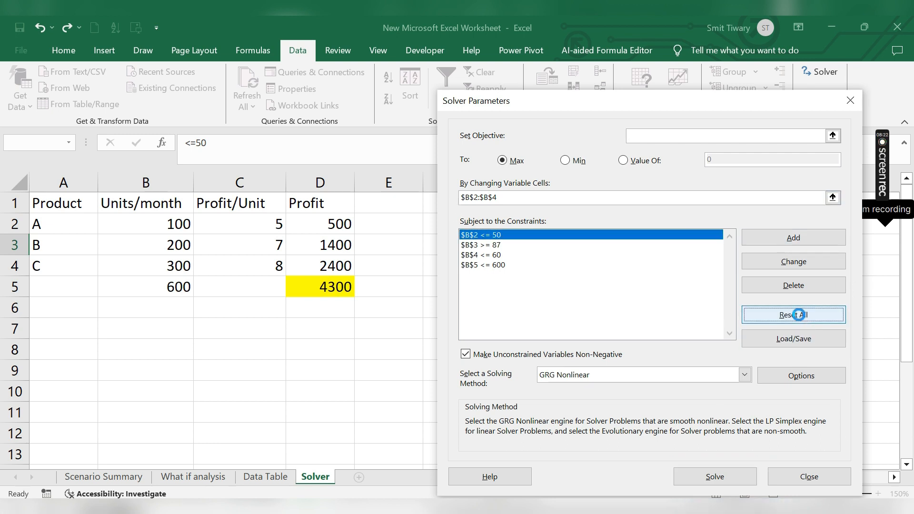
left_click(475, 318)
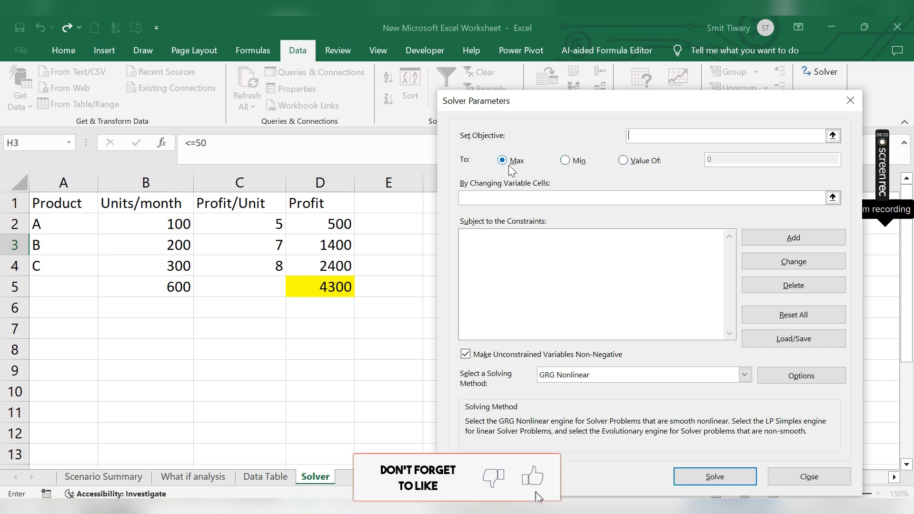
Set the Solver objective to maximise total profit cell D5 by changing the units cells B2:B4.
left_click(333, 288)
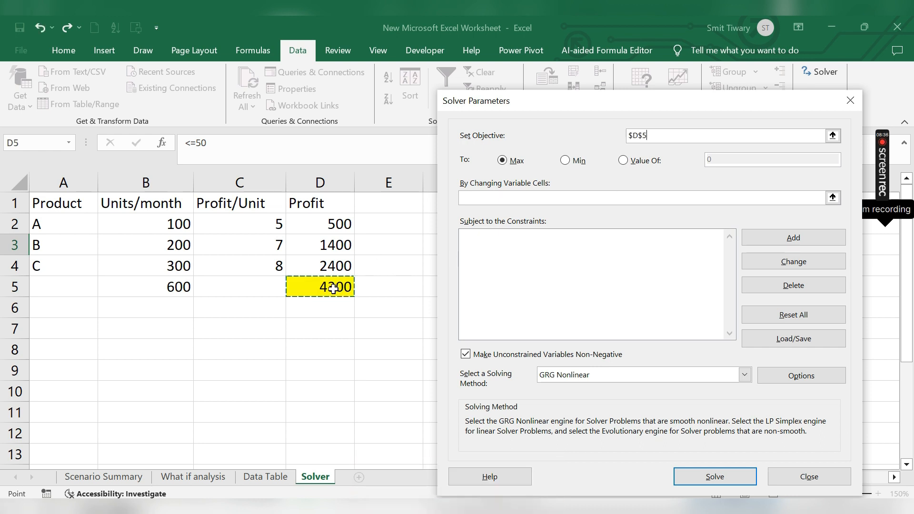
left_click(482, 201)
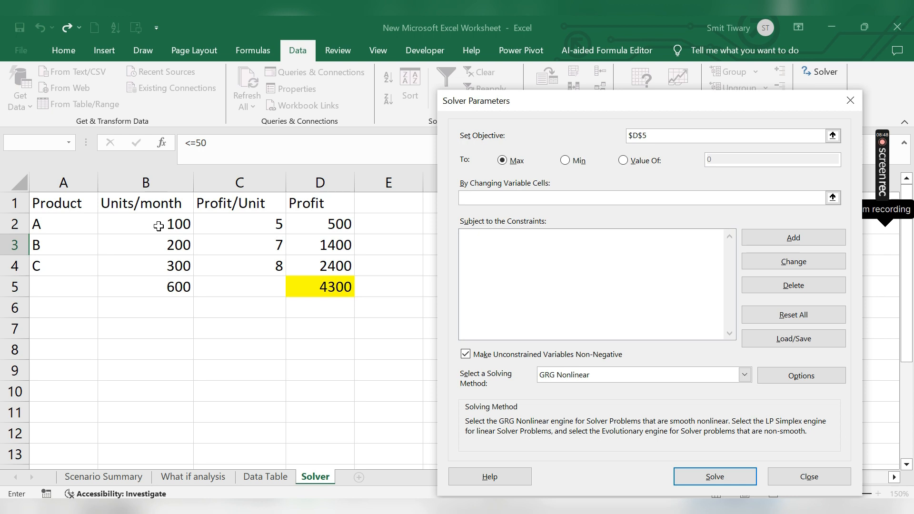
left_click_drag(159, 226, 159, 242)
left_click(159, 243)
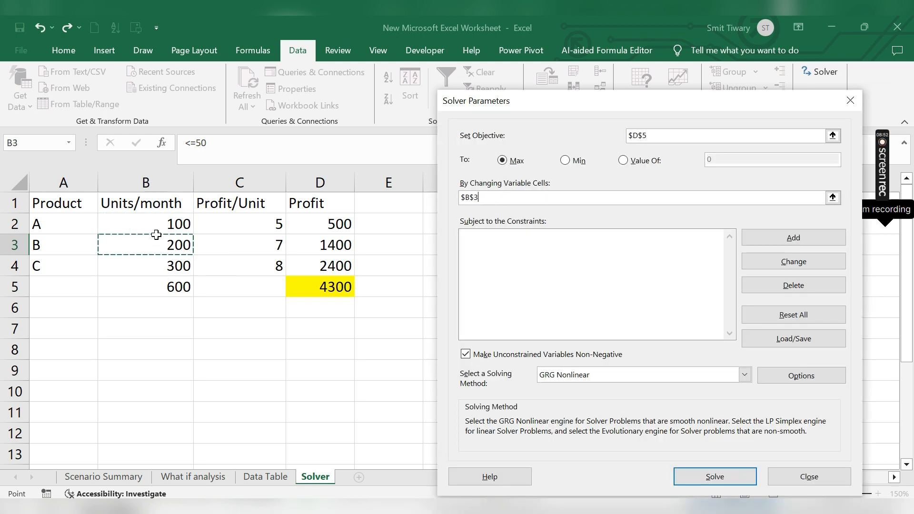
left_click_drag(155, 228, 148, 265)
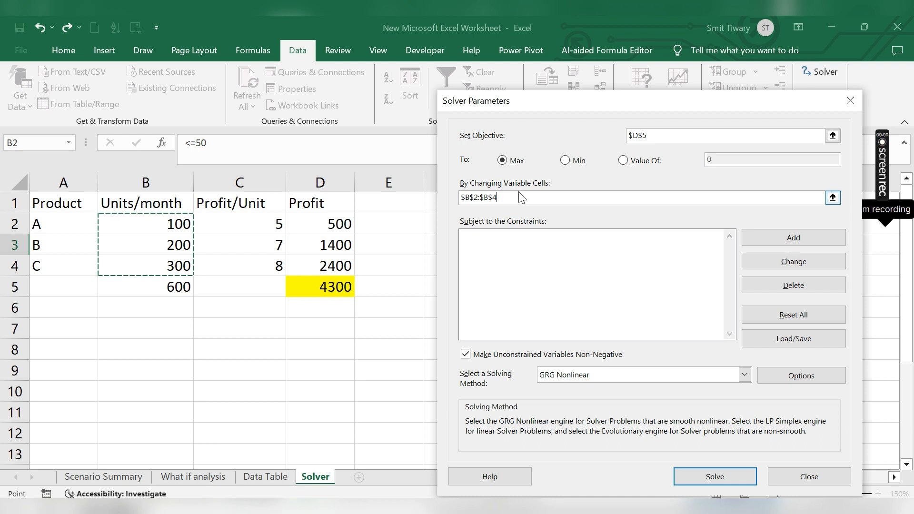
left_click(519, 250)
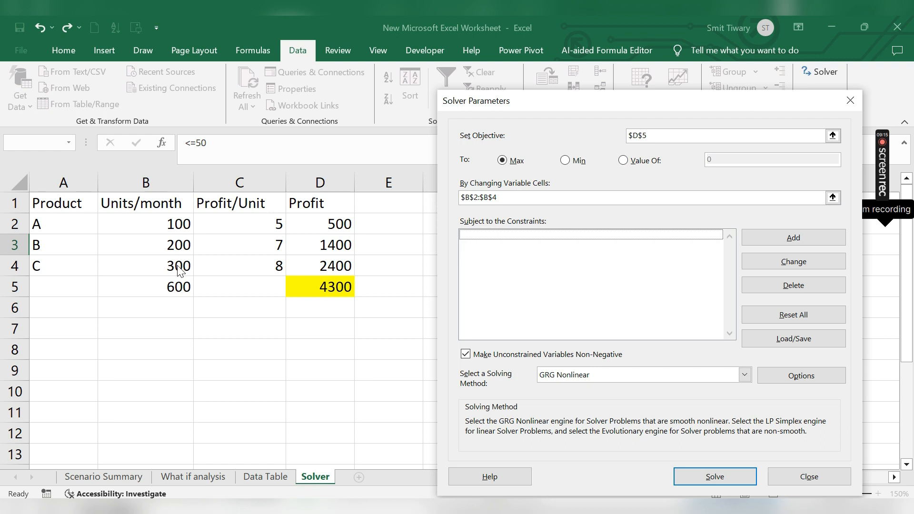
Add a Solver constraint limiting the total units in B5 to <= 600.
left_click(807, 235)
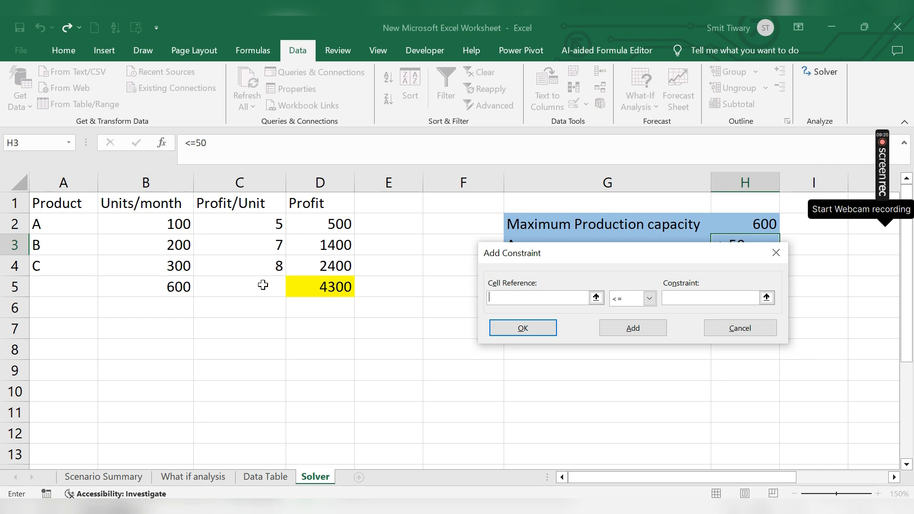
left_click(162, 290)
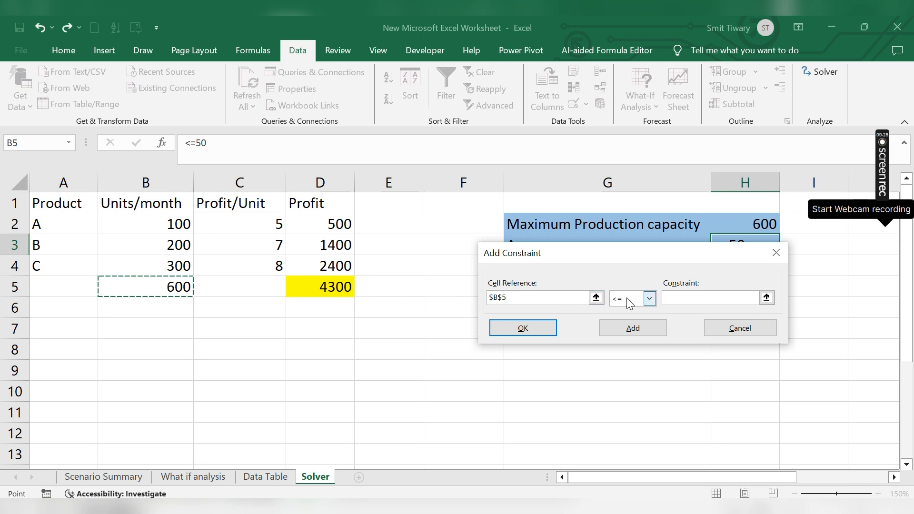
left_click(713, 296)
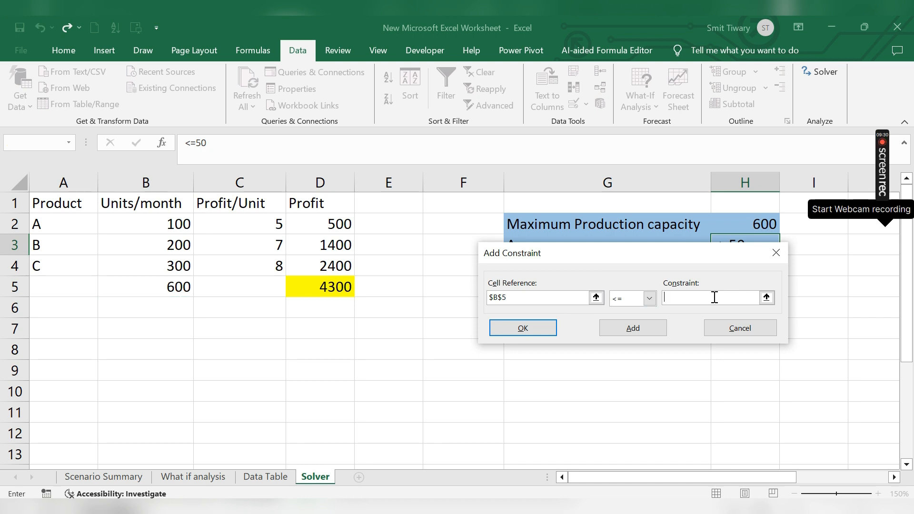
type("600")
left_click(639, 329)
Move the constraint dialog clear of the constraints table and add a constraint that product A's units in B2 are <= 50.
left_click_drag(532, 255, 525, 333)
left_click(170, 226)
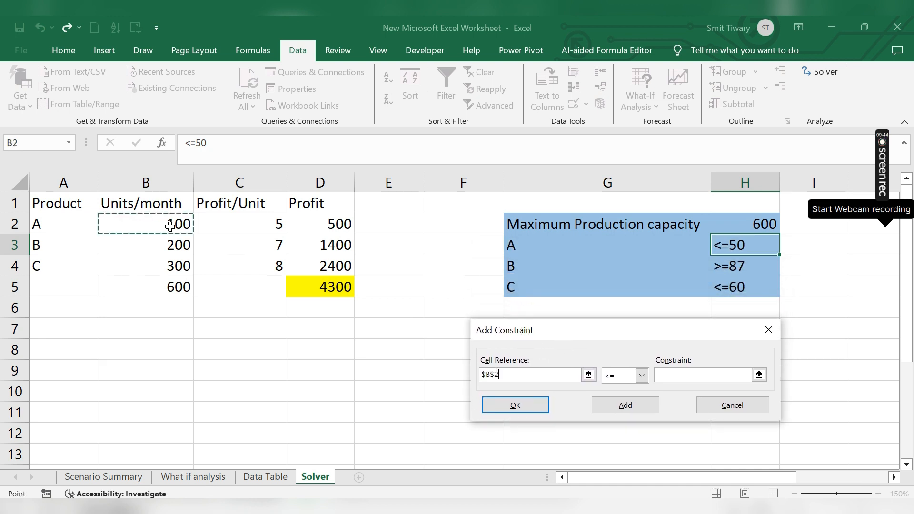
left_click(695, 379)
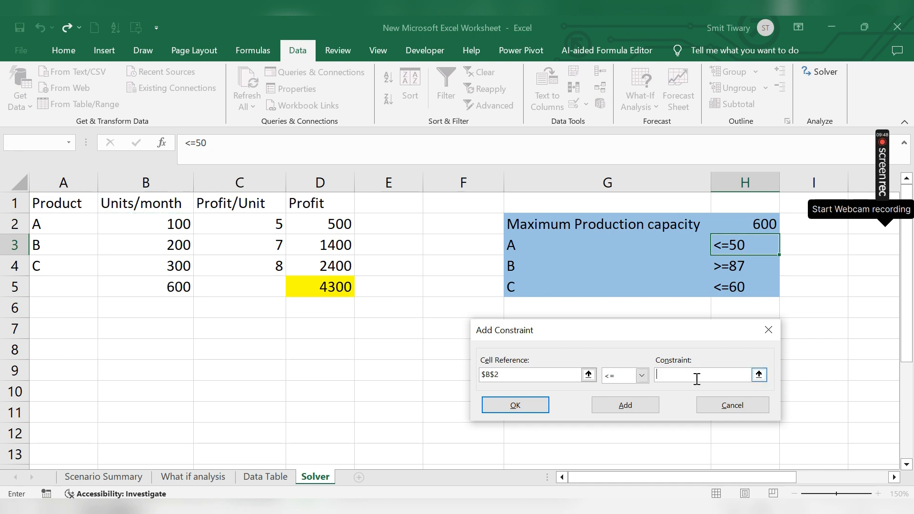
type("50")
left_click(649, 408)
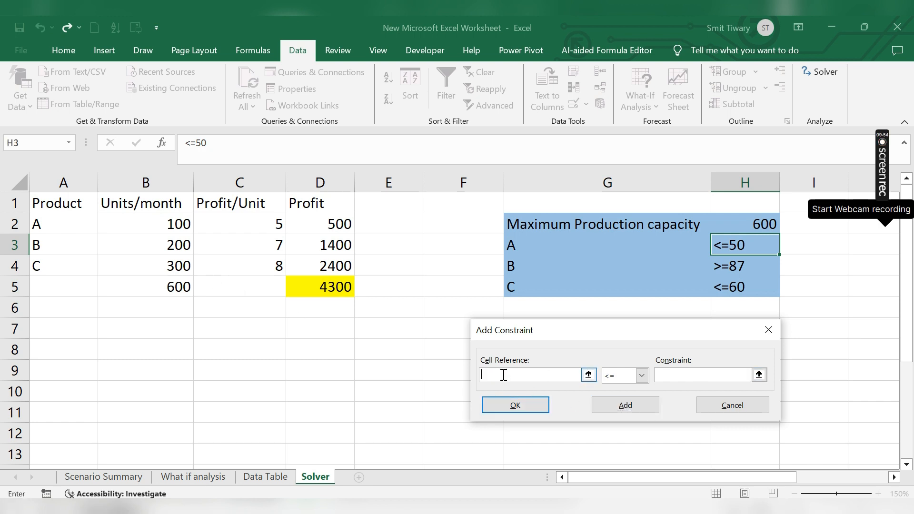
Add a constraint that product B's units in B3 are >= 87.
left_click(155, 254)
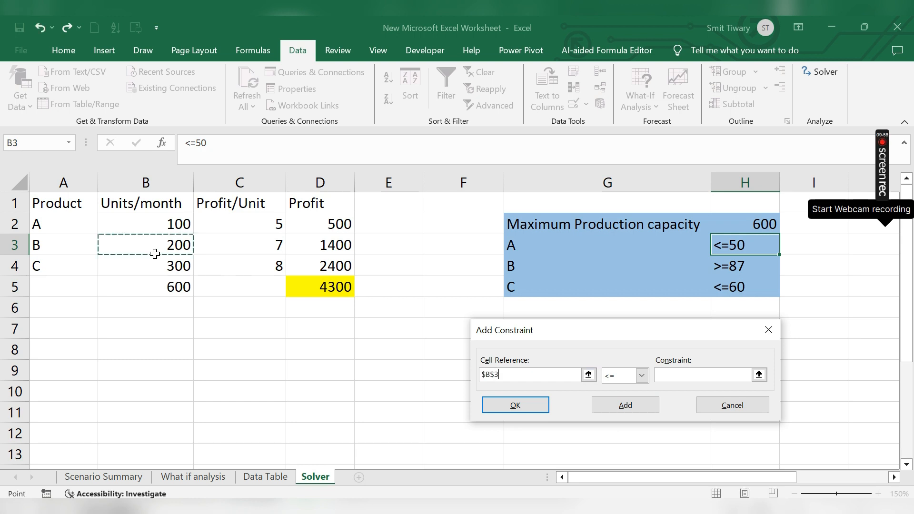
left_click(642, 376)
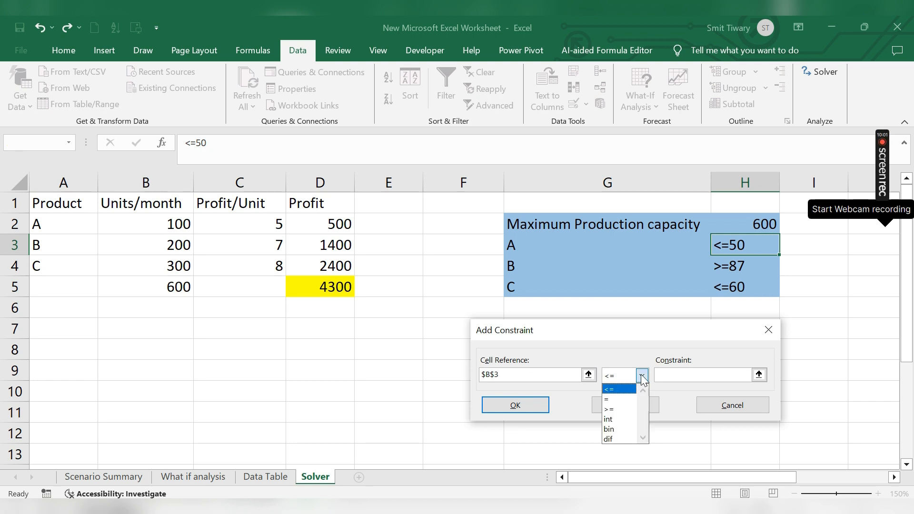
left_click(629, 411)
left_click(687, 379)
type("7")
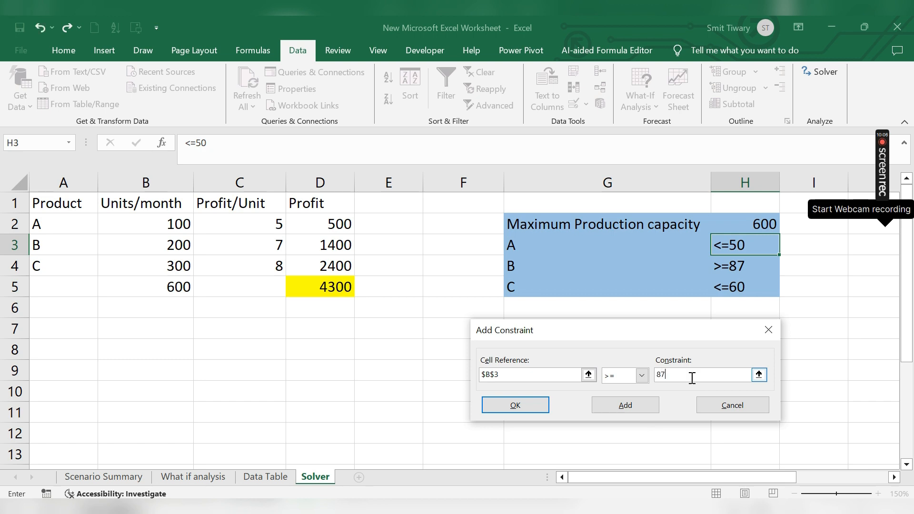
left_click(626, 408)
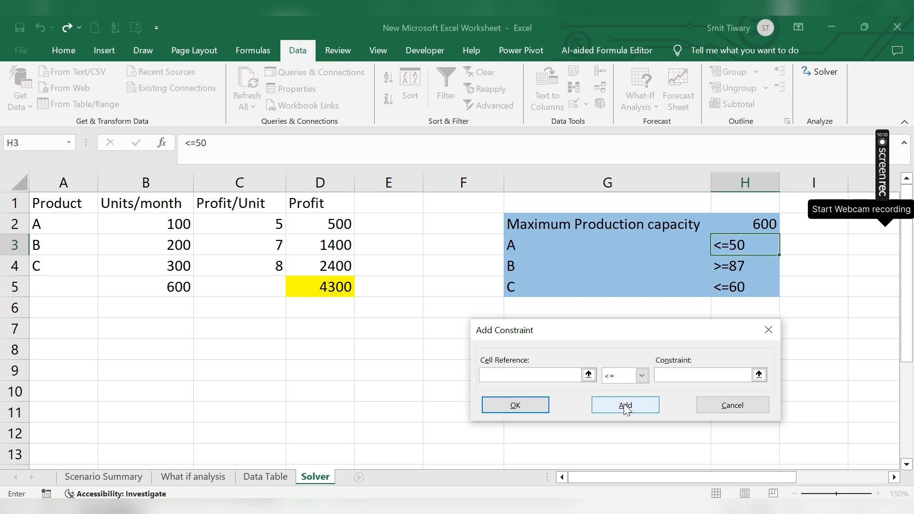
Add a final constraint that product C's units in B4 are <= 60 and return to the Solver parameters.
left_click(169, 266)
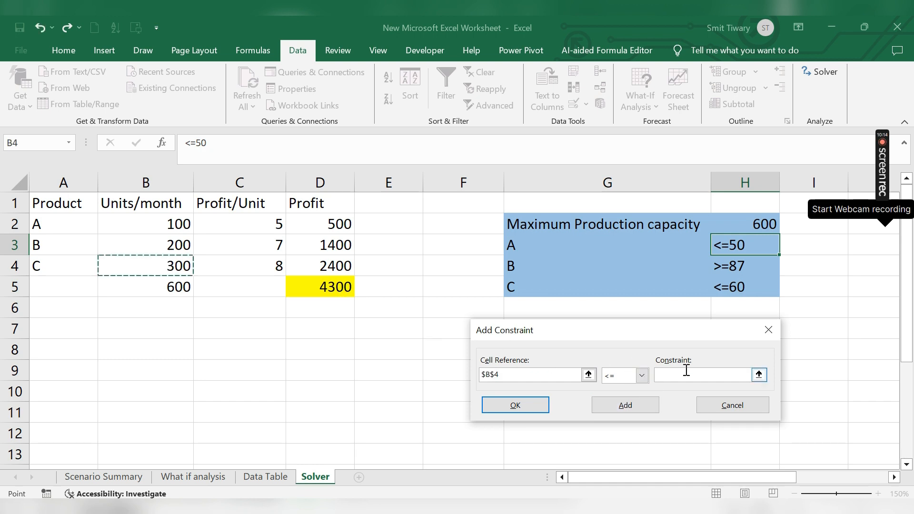
left_click(704, 375)
type("60")
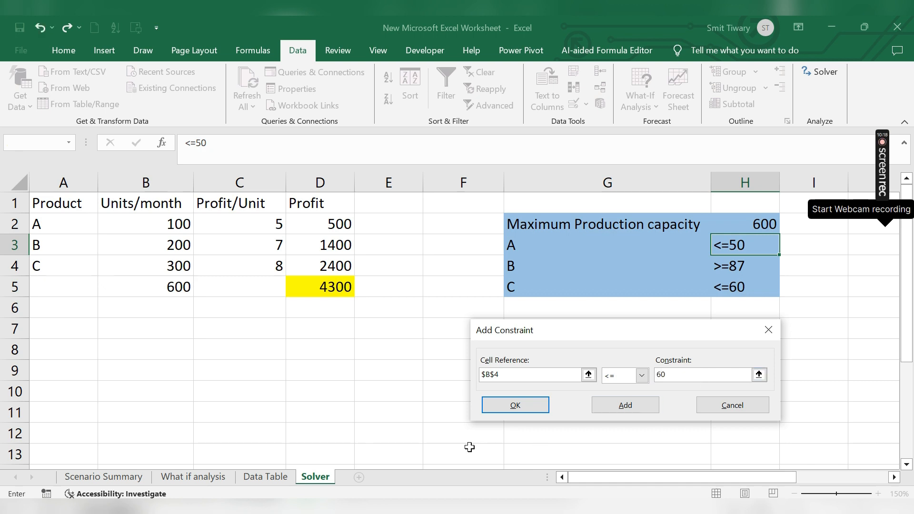
left_click(514, 411)
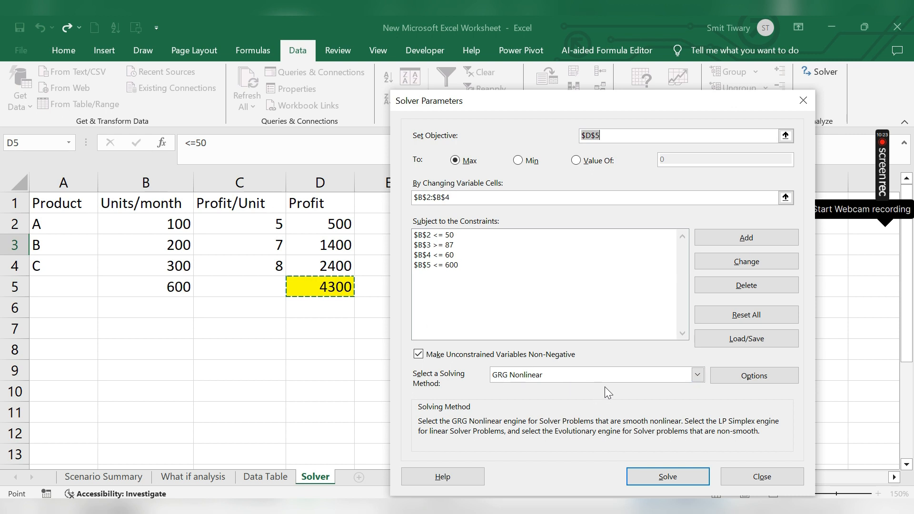
Solve the profit model with the GRG Nonlinear method and cancel the Solver results without keeping the solution.
left_click(696, 375)
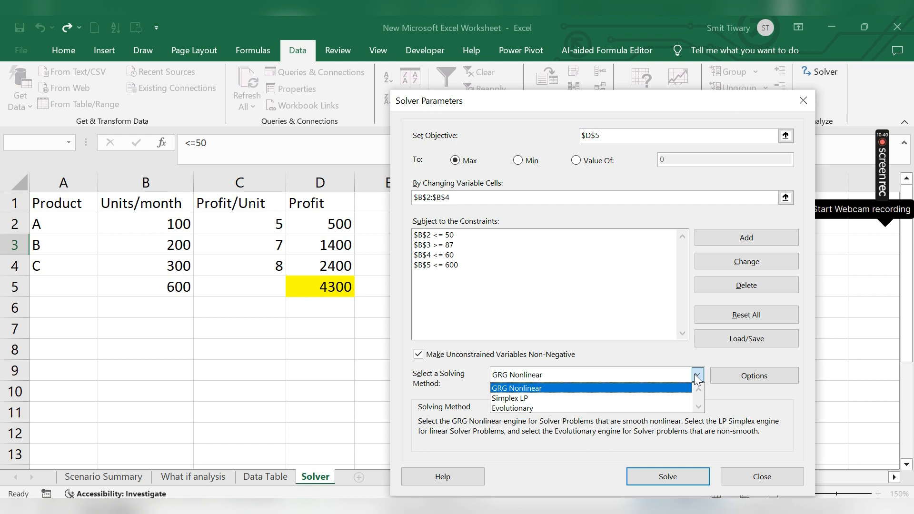
left_click(553, 387)
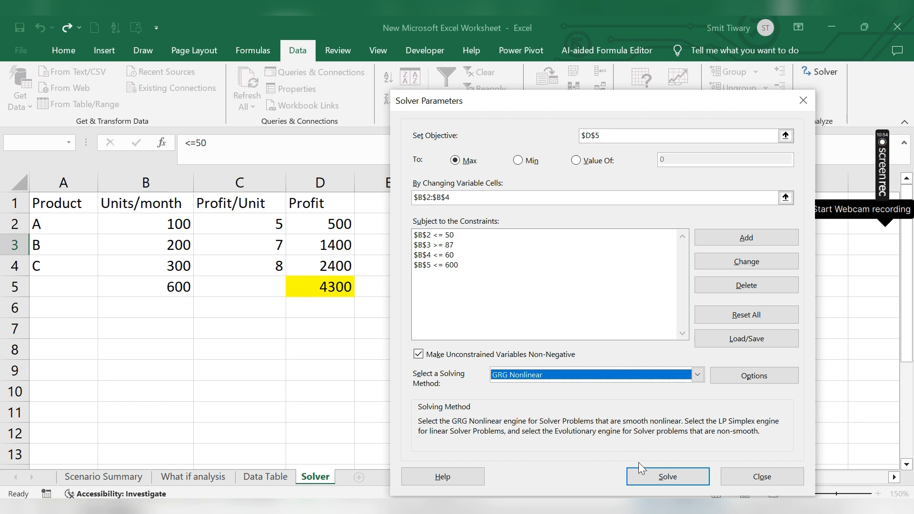
left_click(667, 477)
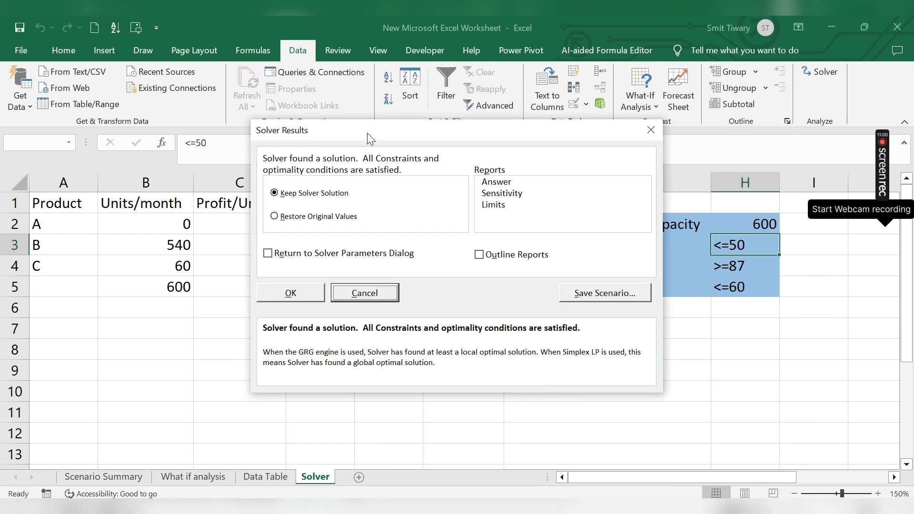
left_click(432, 194)
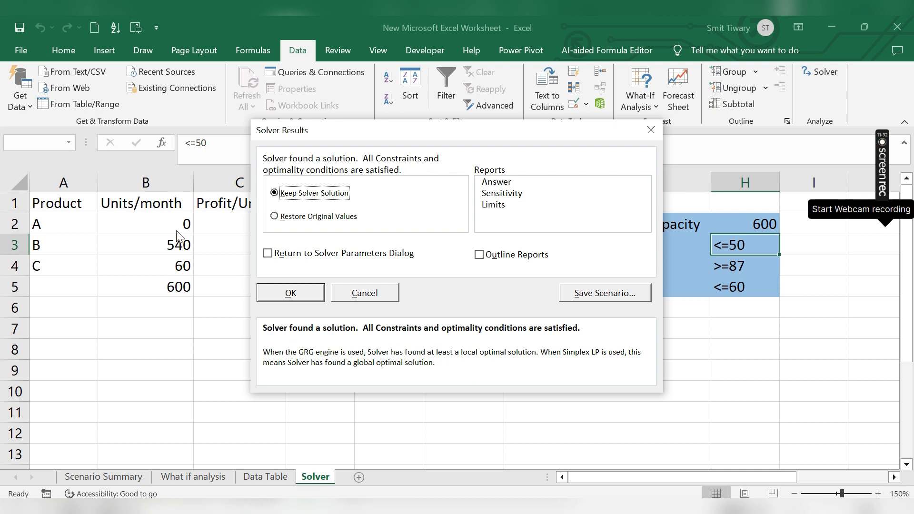
left_click(376, 291)
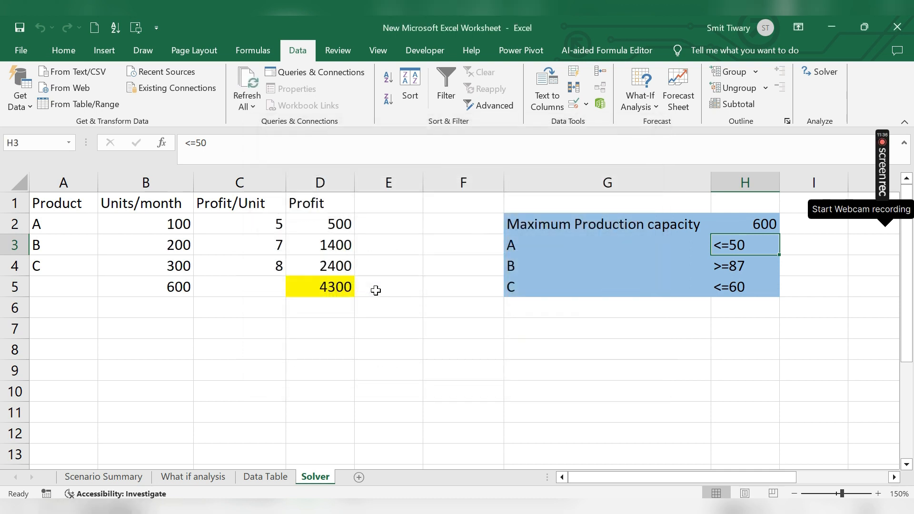
Reopen Solver and start a new constraint on product A's units in B2 with the >= operator.
left_click(829, 73)
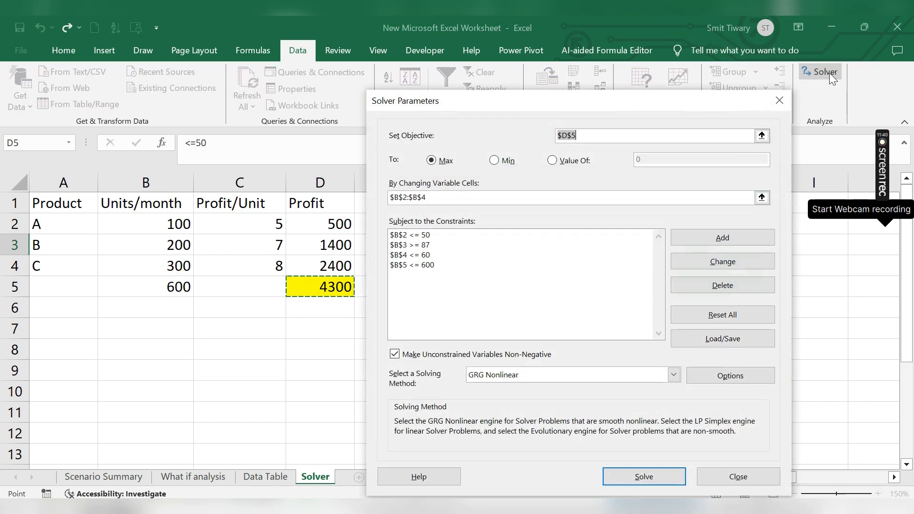
left_click(728, 237)
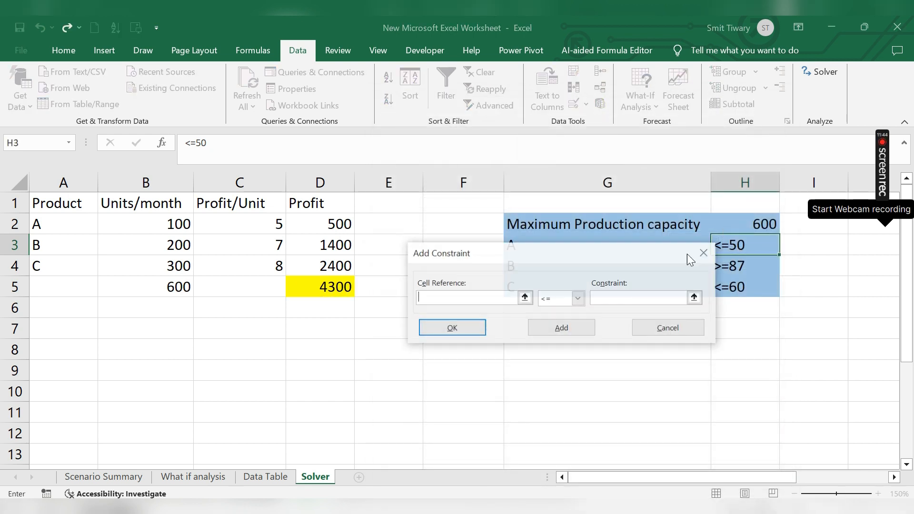
left_click(167, 227)
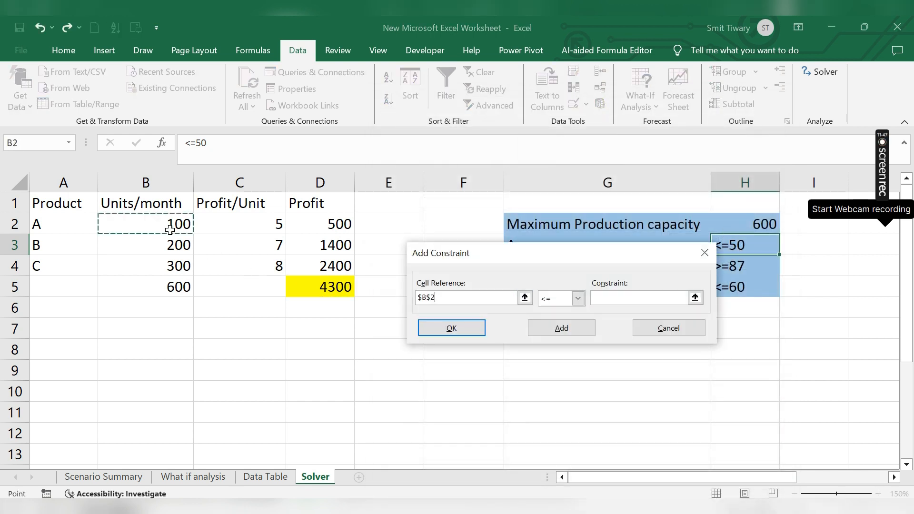
left_click(579, 299)
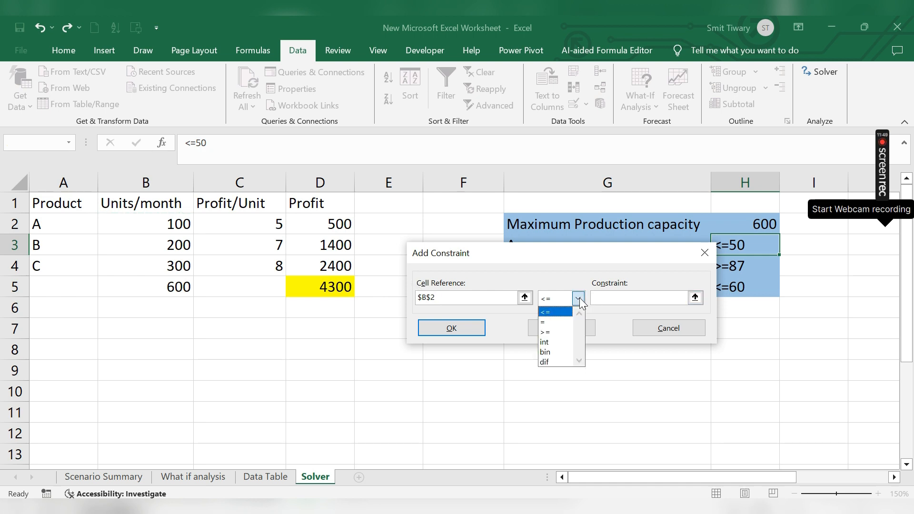
left_click(555, 332)
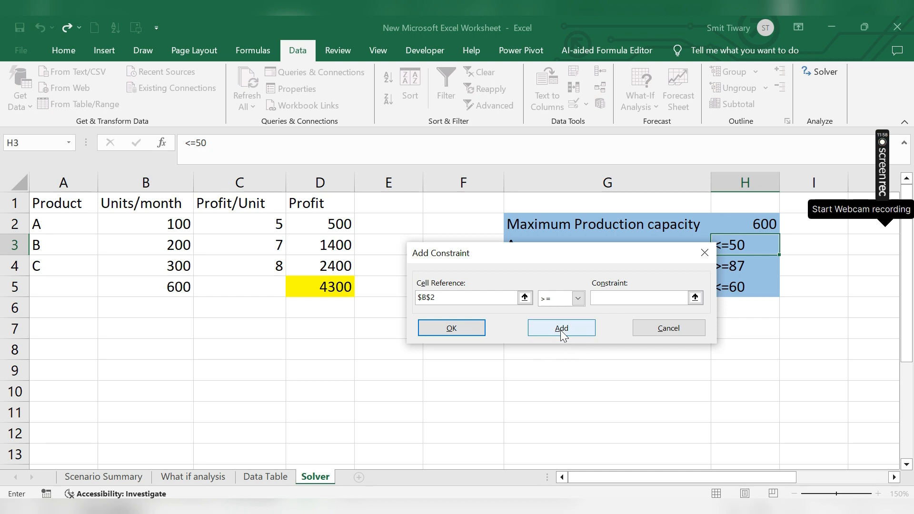
Try the bin and int constraint types for B2, and set the operator back to >=.
left_click(579, 298)
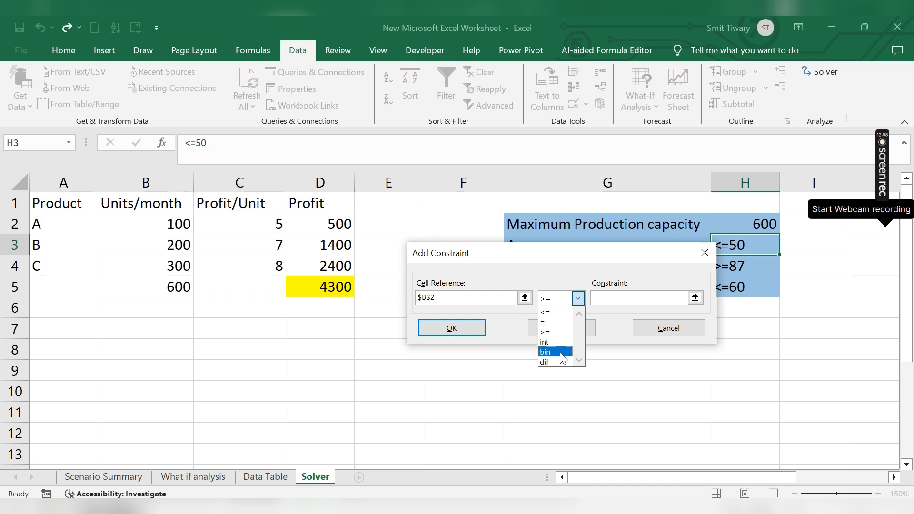
left_click(579, 349)
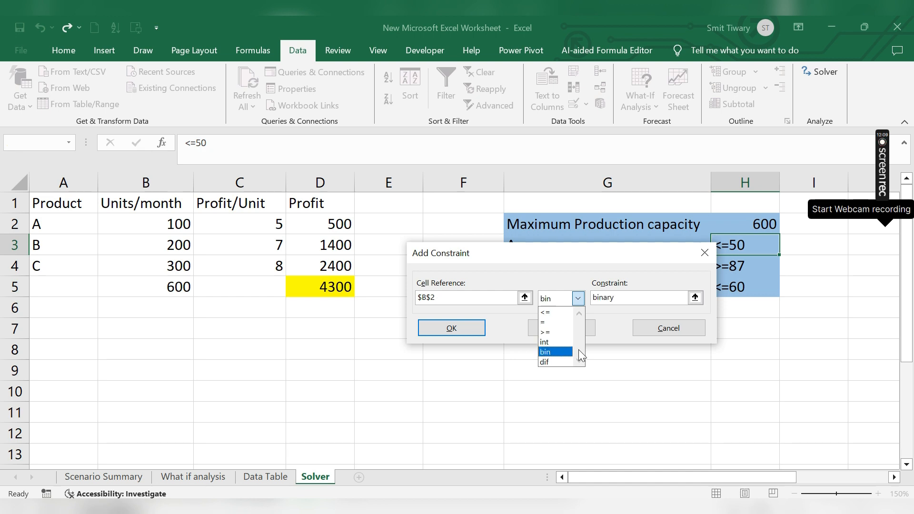
left_click(552, 342)
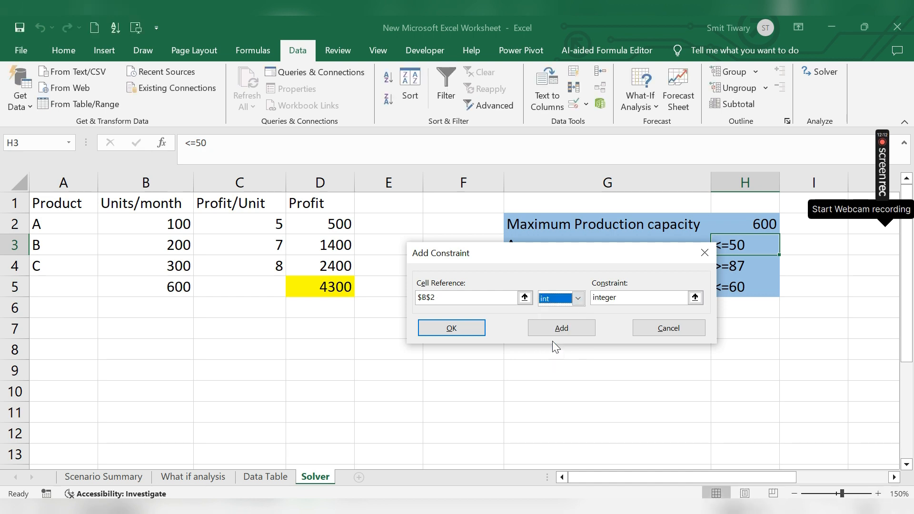
left_click(579, 298)
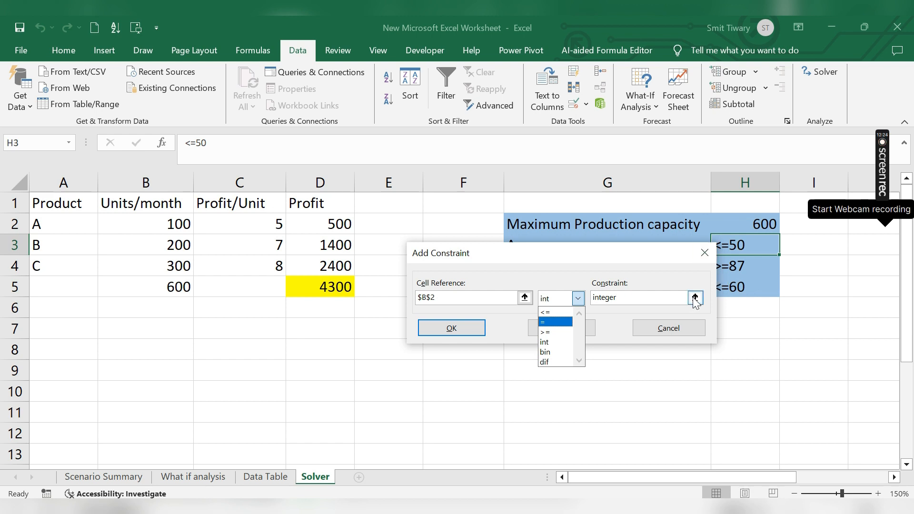
left_click(552, 332)
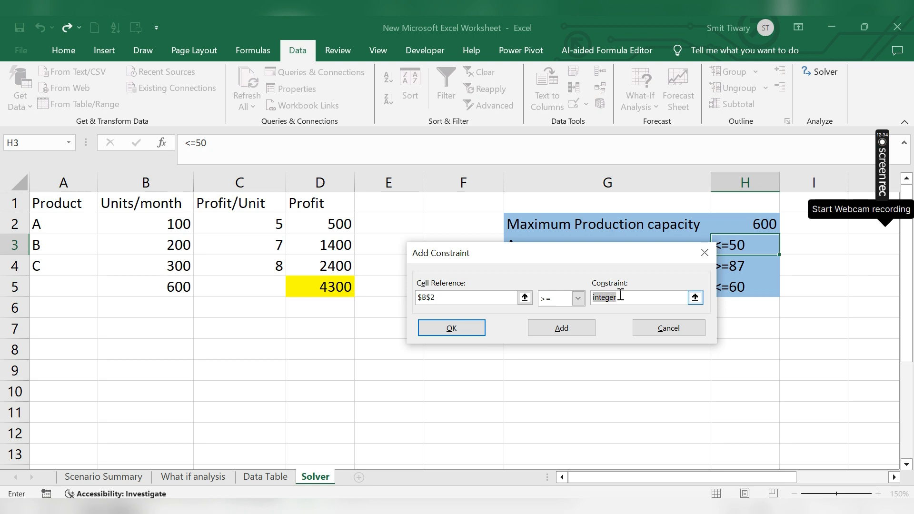
Set the B2 constraint's limit to 30, add it and return to the Solver parameters.
type("30")
left_click(566, 330)
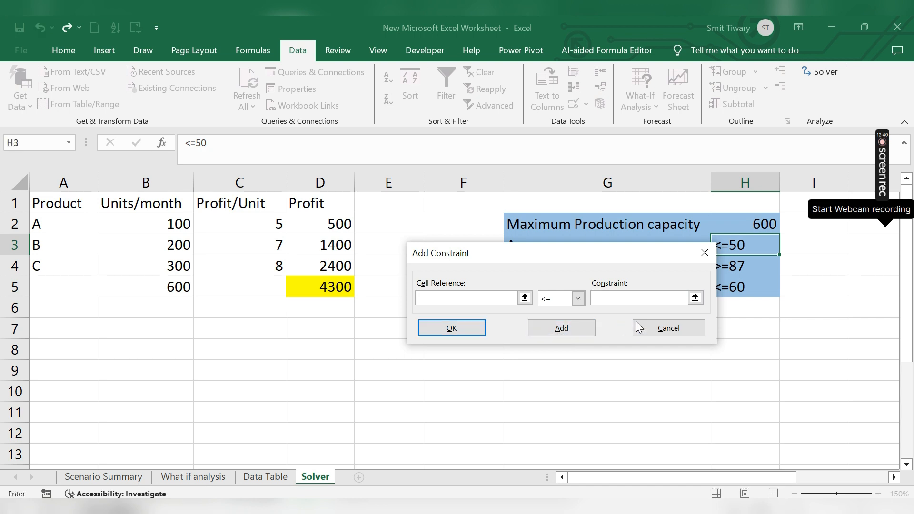
left_click(435, 324)
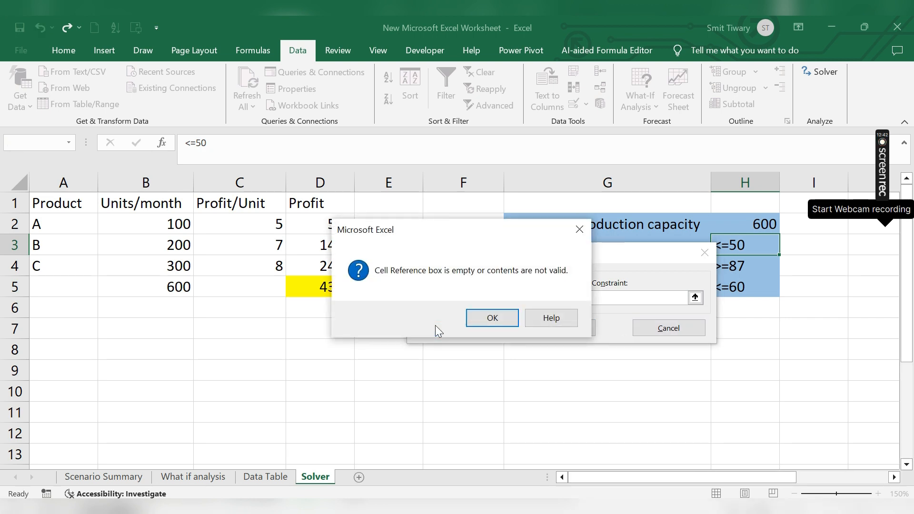
left_click(478, 320)
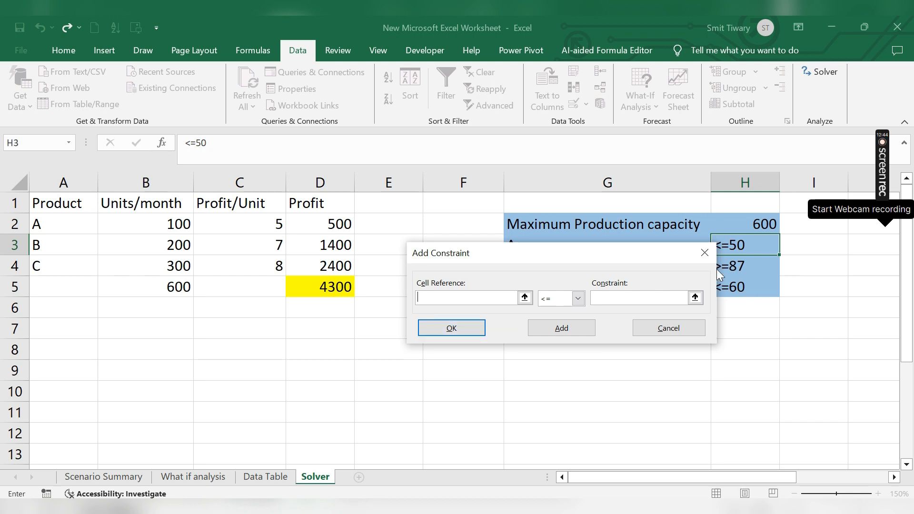
left_click(667, 324)
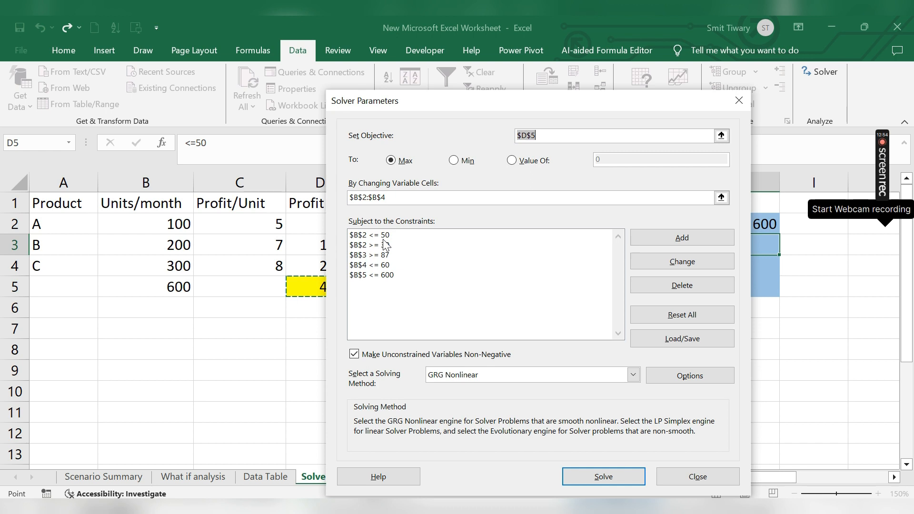
Solve the profit model with the GRG Nonlinear method and keep the Solver solution.
left_click(610, 479)
left_click(601, 478)
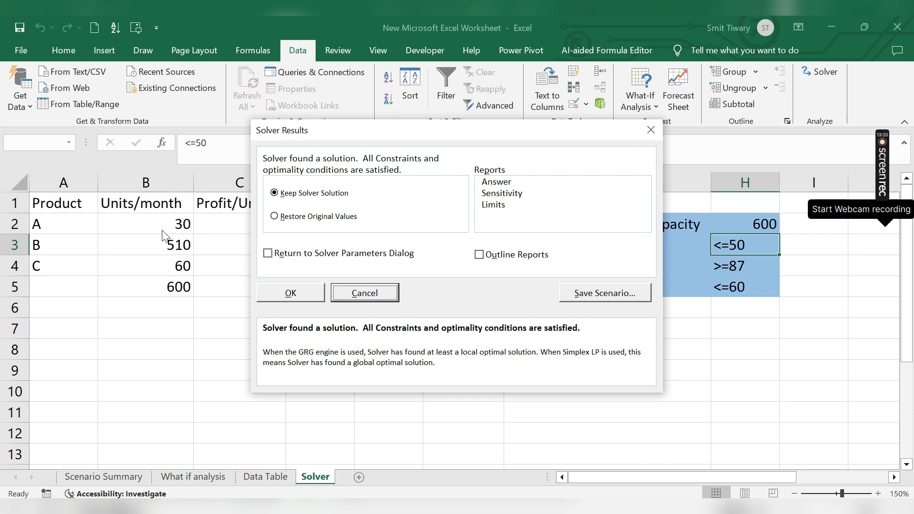
left_click(285, 293)
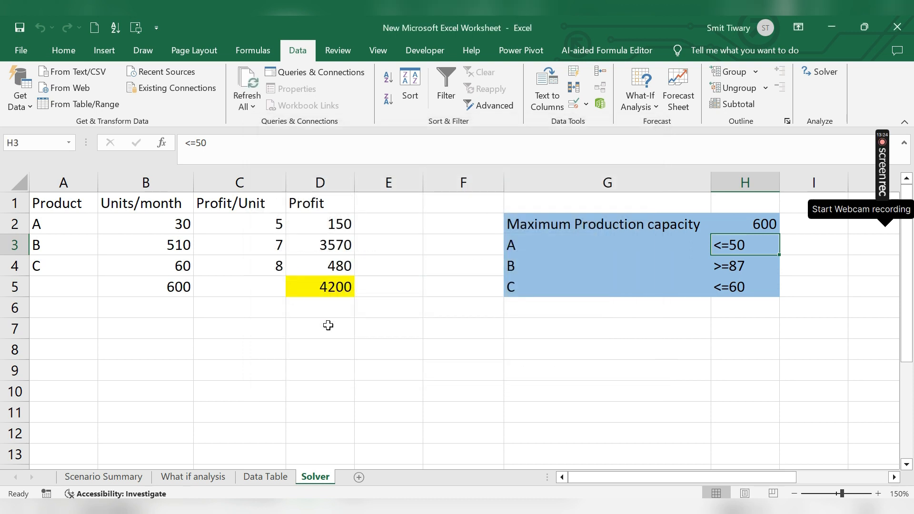
left_click(329, 326)
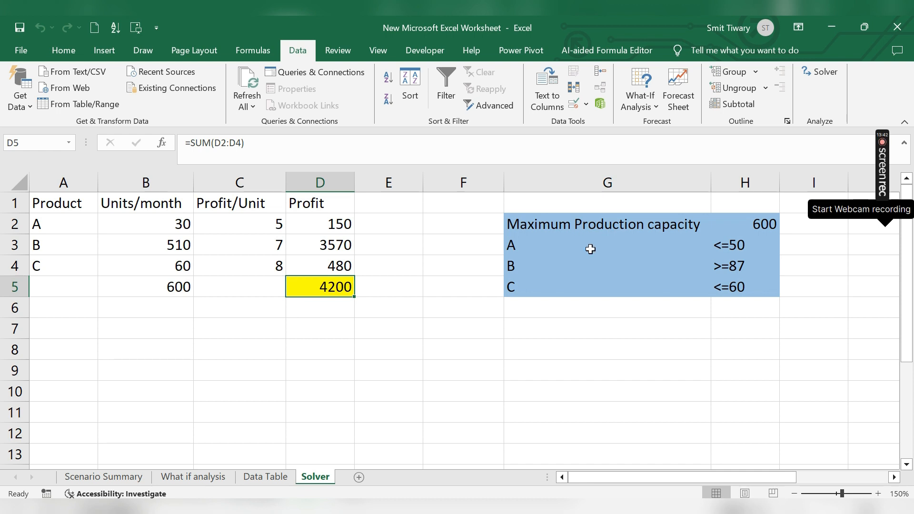
Enter >=30 in I3 beside product A's limit in the constraints table.
left_click(813, 258)
left_click(800, 249)
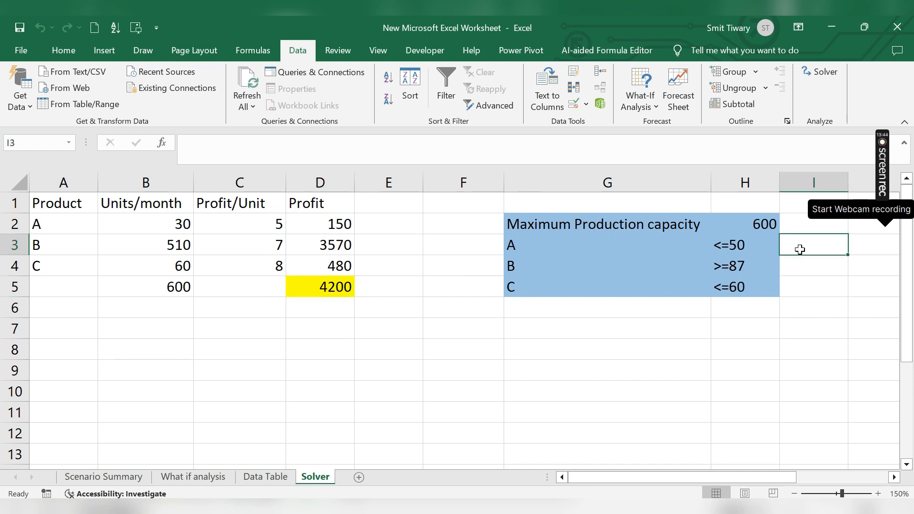
type(">=")
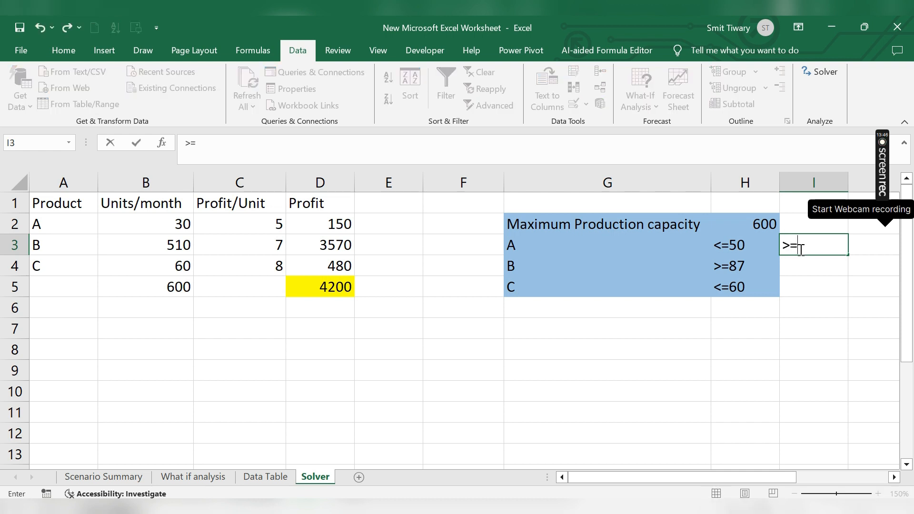
type("30")
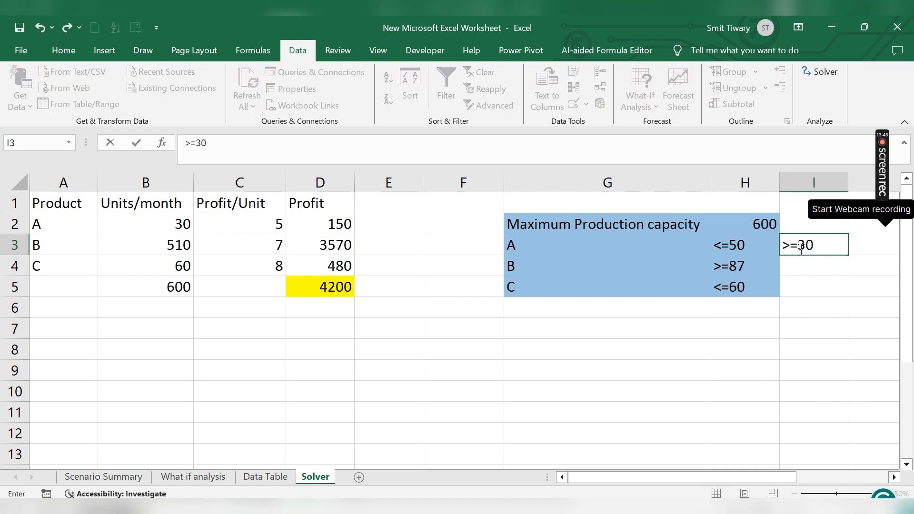
left_click(871, 330)
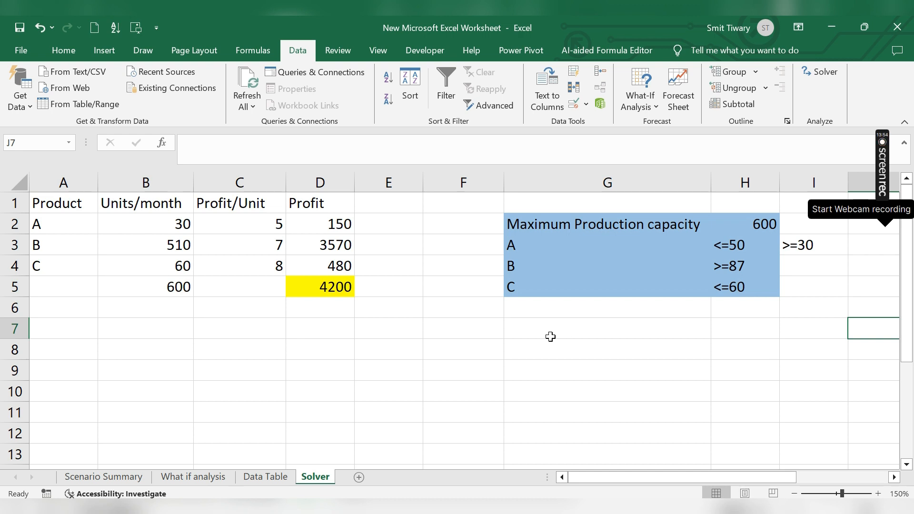
Enter the variable labels X in D10 and Y in E10 below the profit table.
left_click(346, 376)
left_click(318, 406)
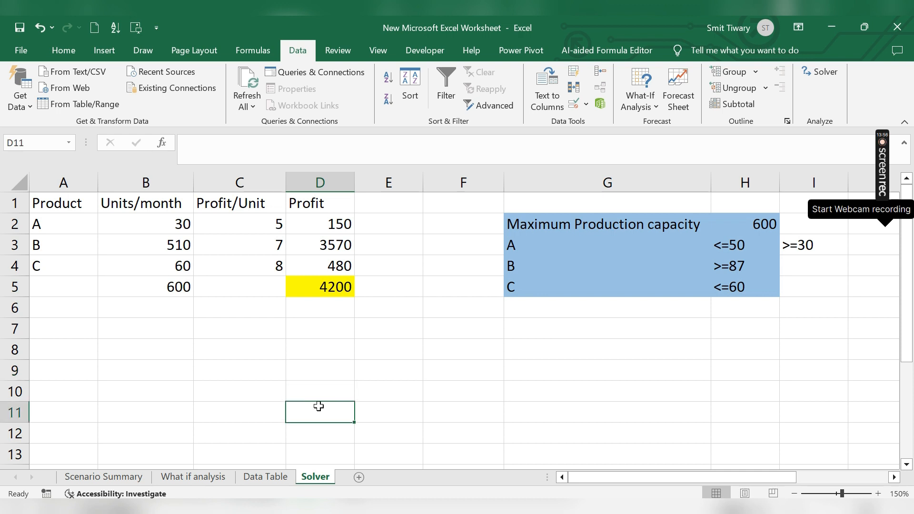
left_click(319, 389)
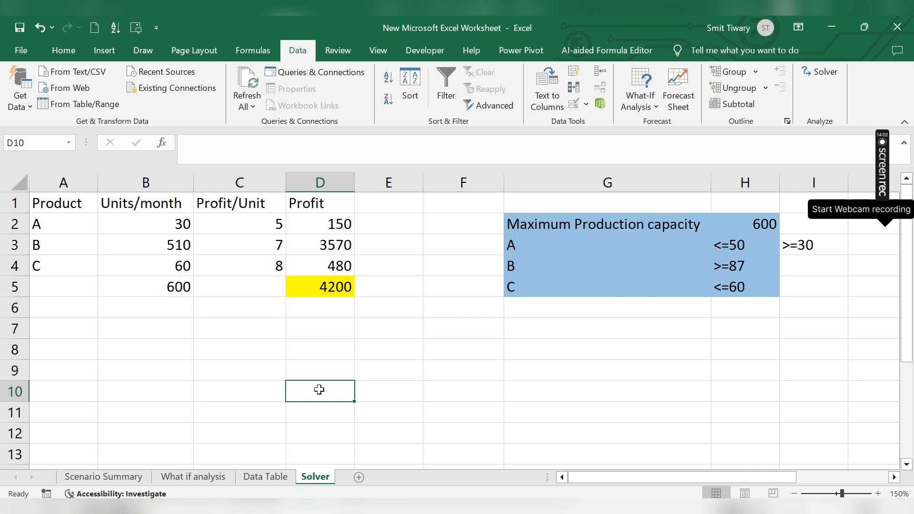
type("X")
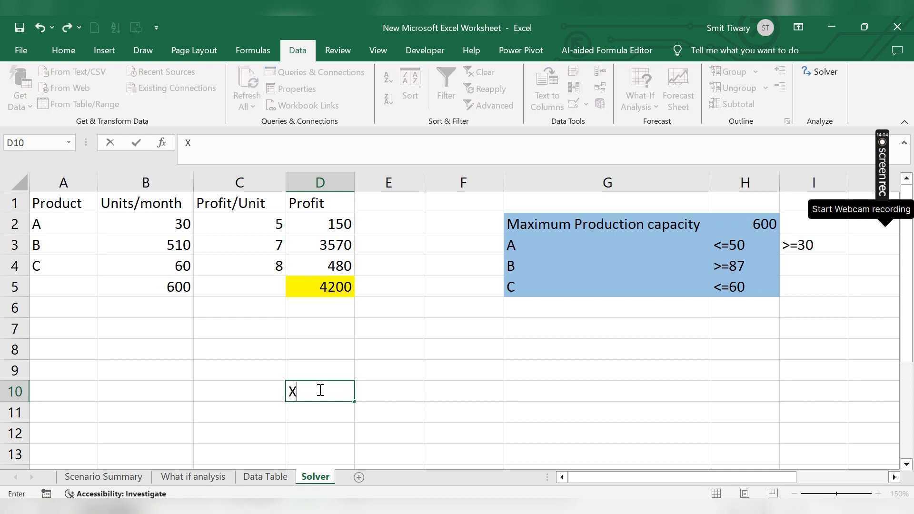
left_click(394, 400)
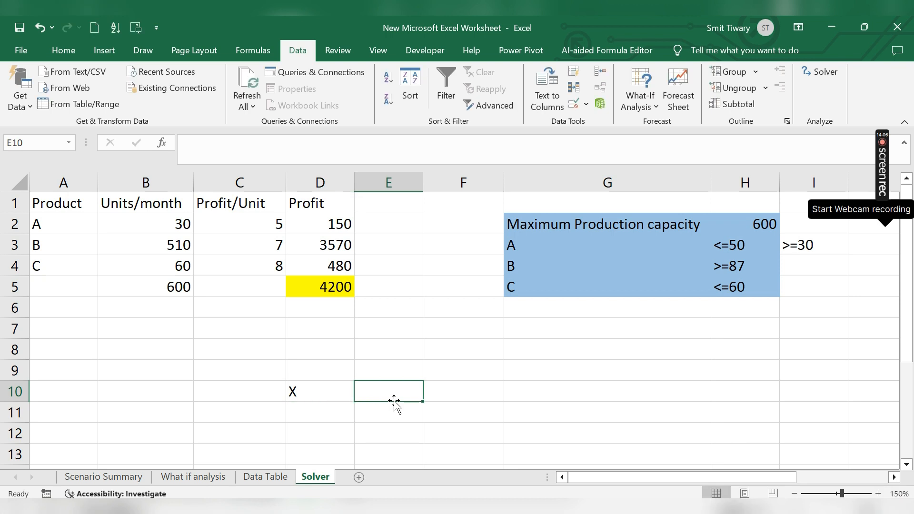
type("Y")
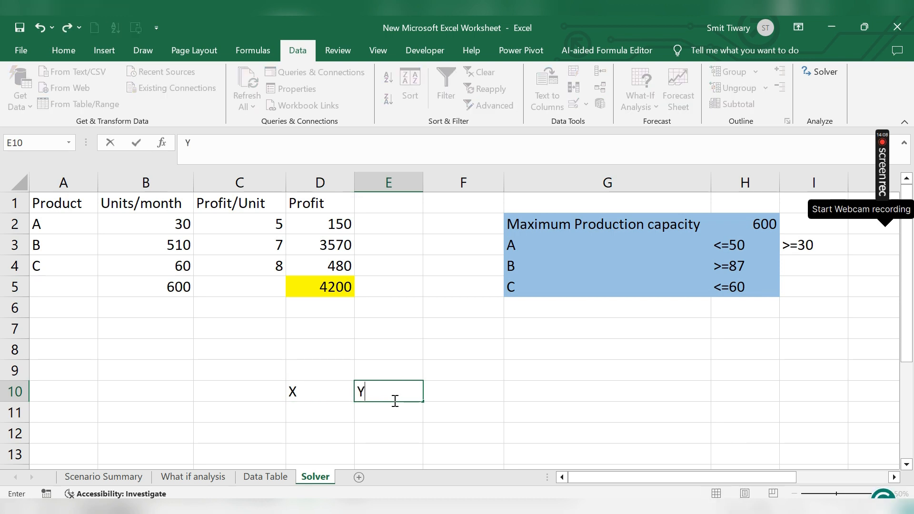
left_click(328, 450)
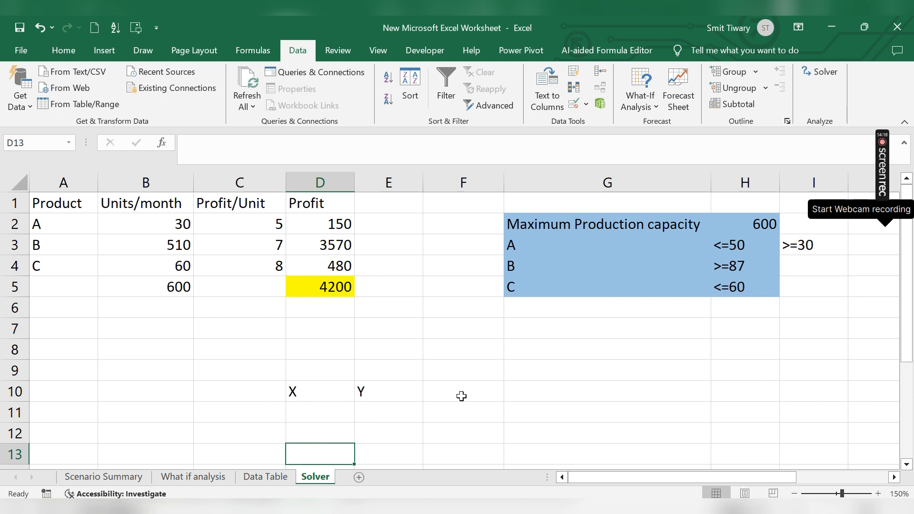
Enter 72 in F11, one row below the X and Y labels.
left_click(460, 415)
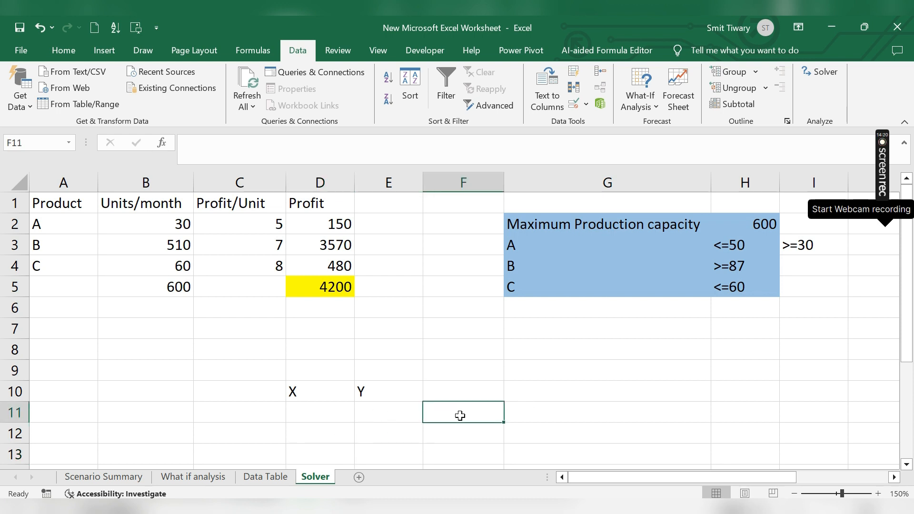
type("72")
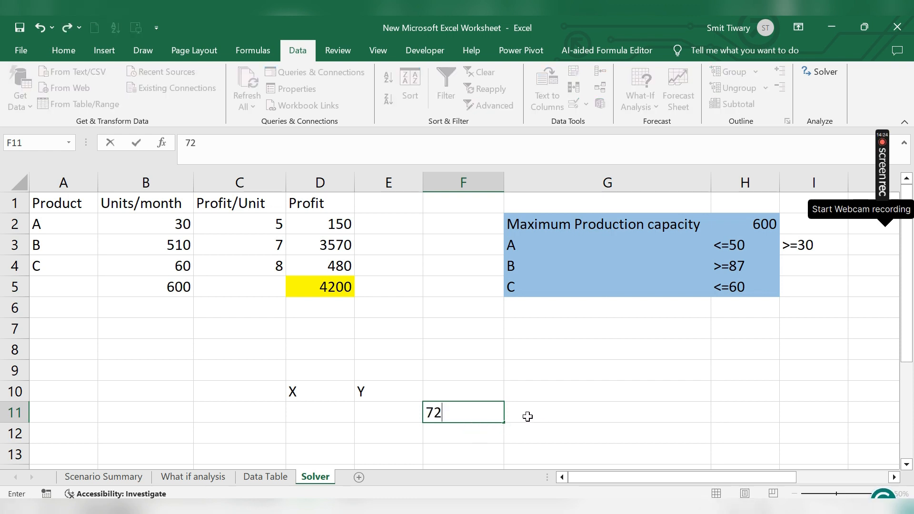
left_click(514, 412)
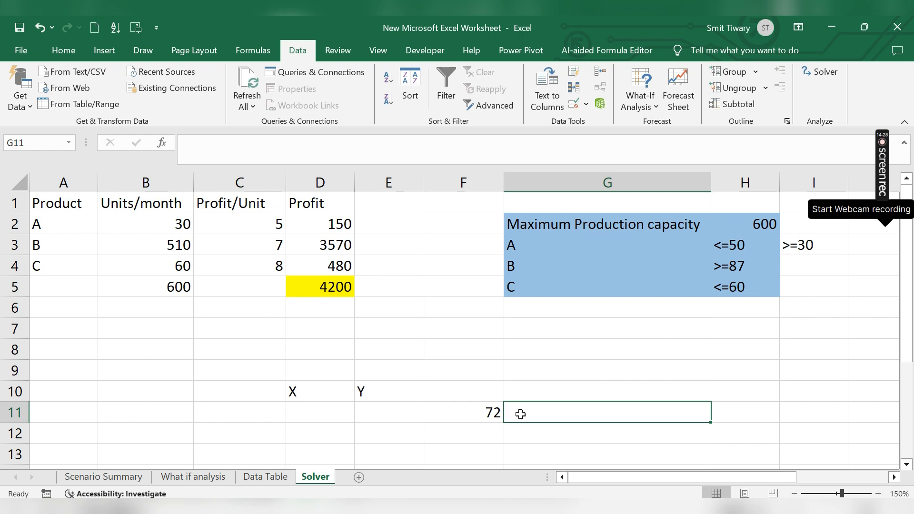
Try to append an equals sign to the 72 in F11 and restore the entry.
left_click(455, 412)
double_click(455, 412)
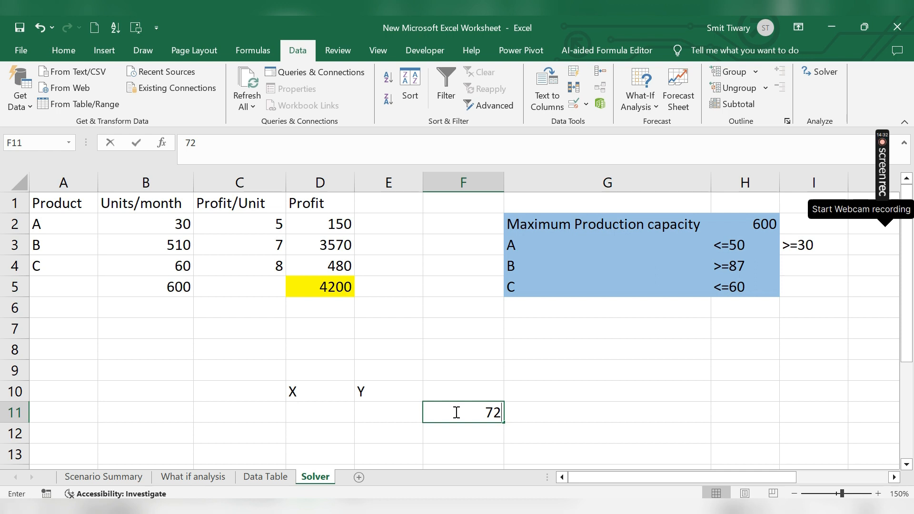
type("=")
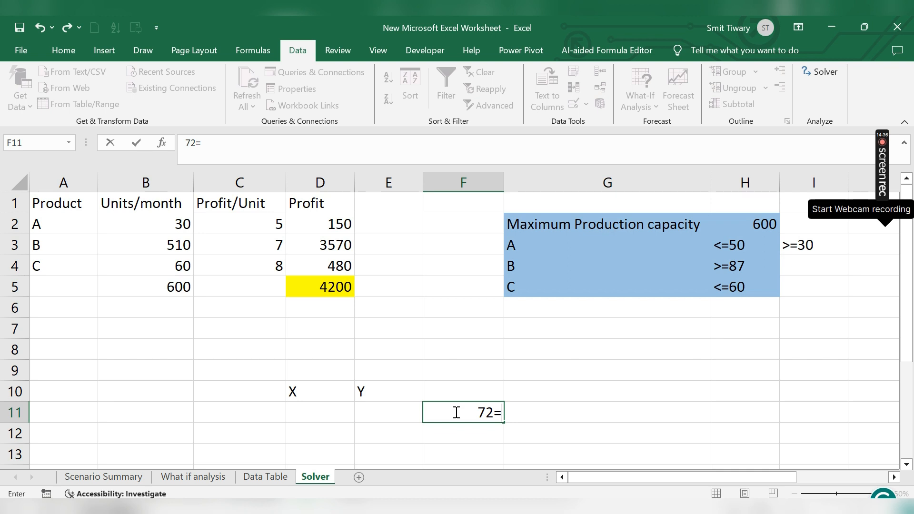
key("BackSpace")
key("BackSpace")
type("2")
left_click(523, 422)
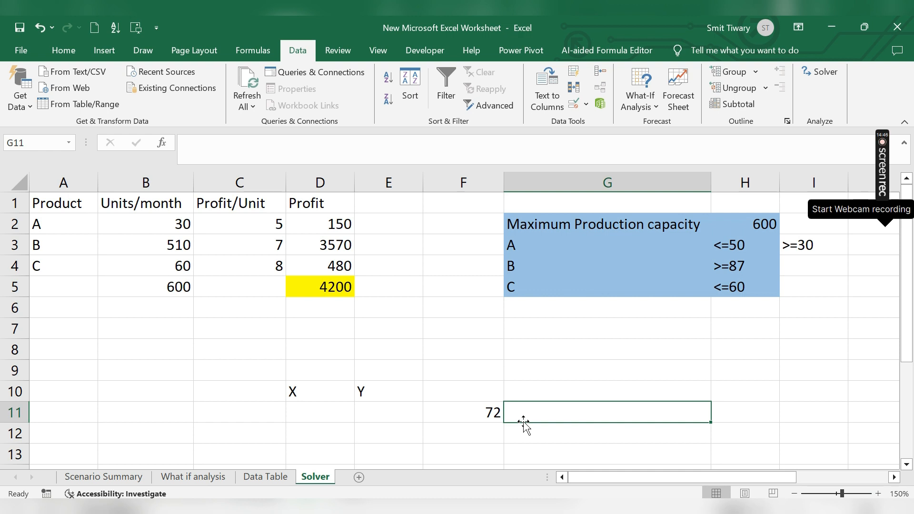
type("3")
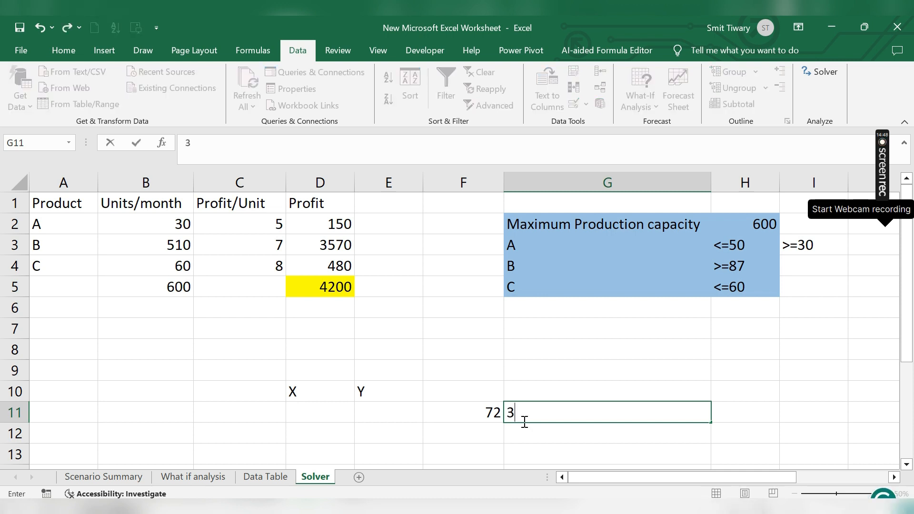
type("*")
left_click(296, 399)
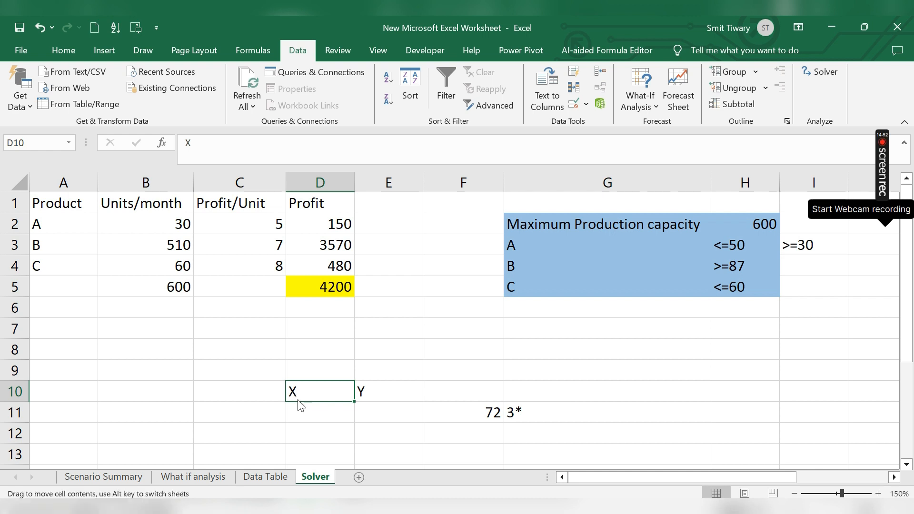
left_click(530, 412)
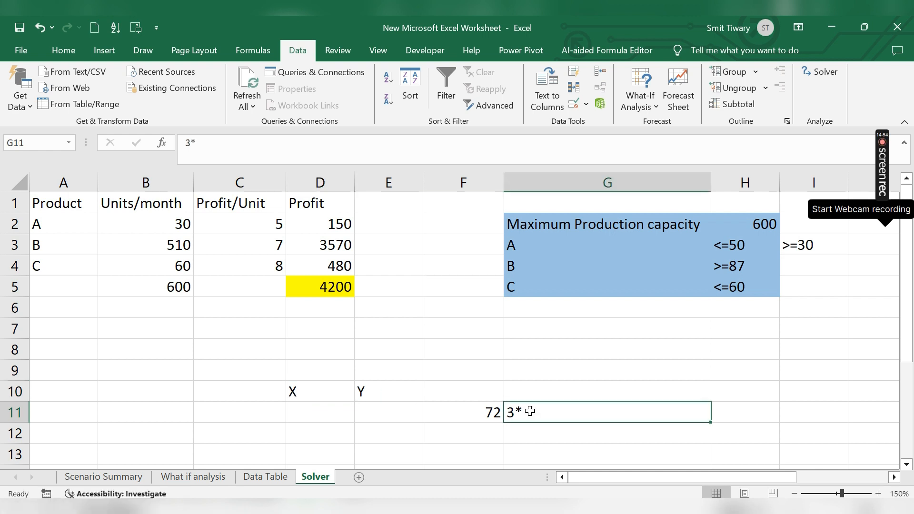
key("Delete")
Enter the formula =3*D10-7*E10+3 in G11, beside the 72, referencing the X and Y cells.
type("=3*")
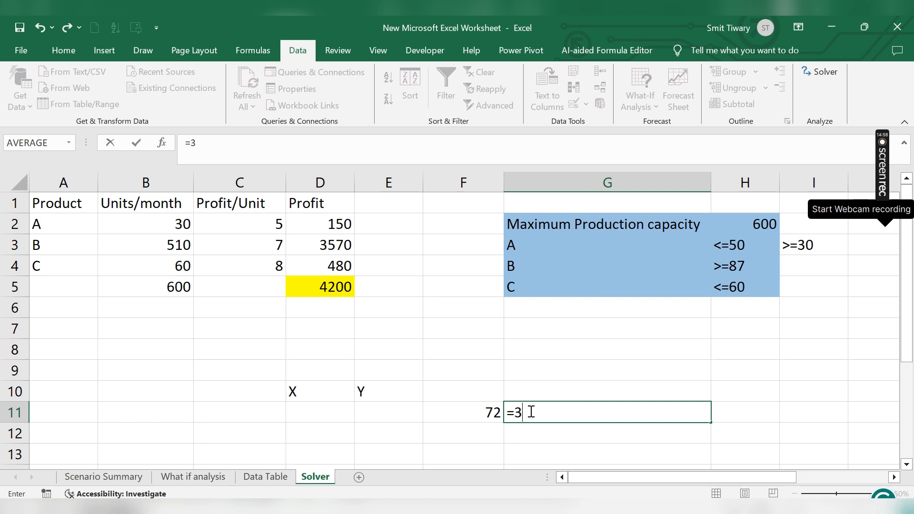
left_click(318, 398)
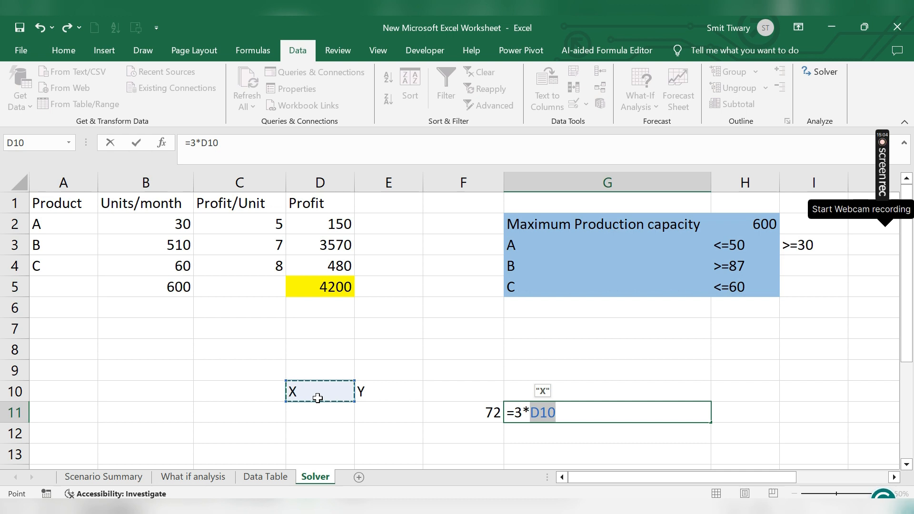
type("-")
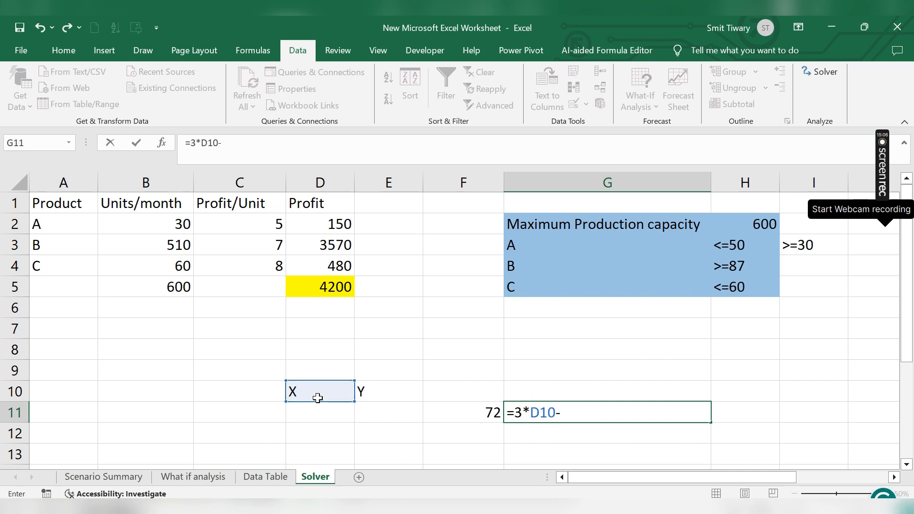
type("7*")
left_click(367, 391)
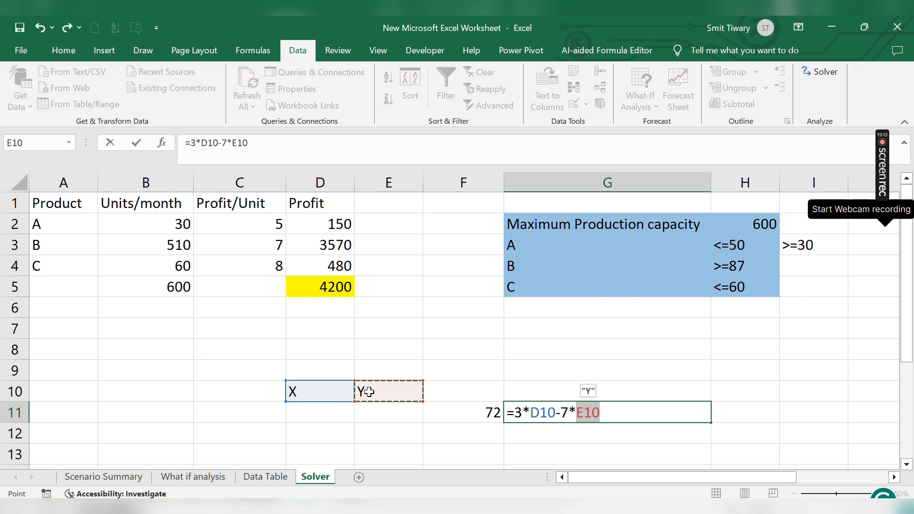
type("+")
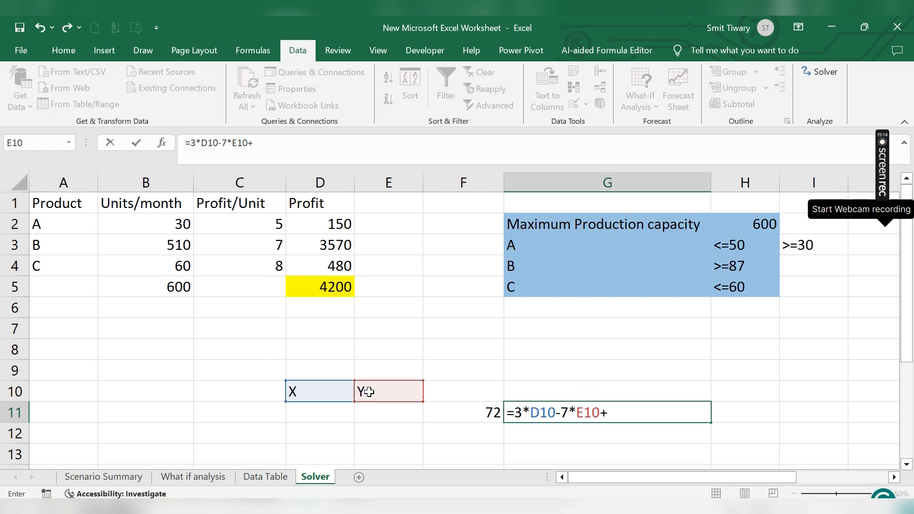
type("3")
key("Return")
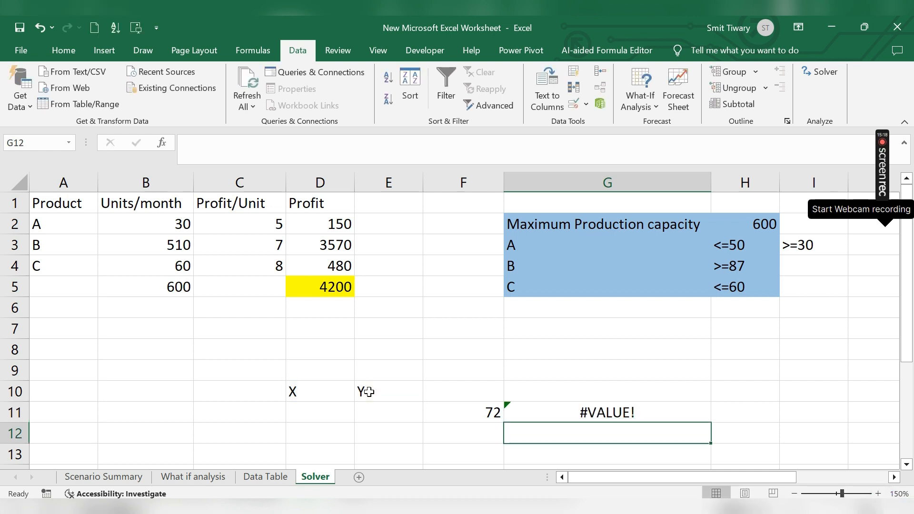
left_click(572, 407)
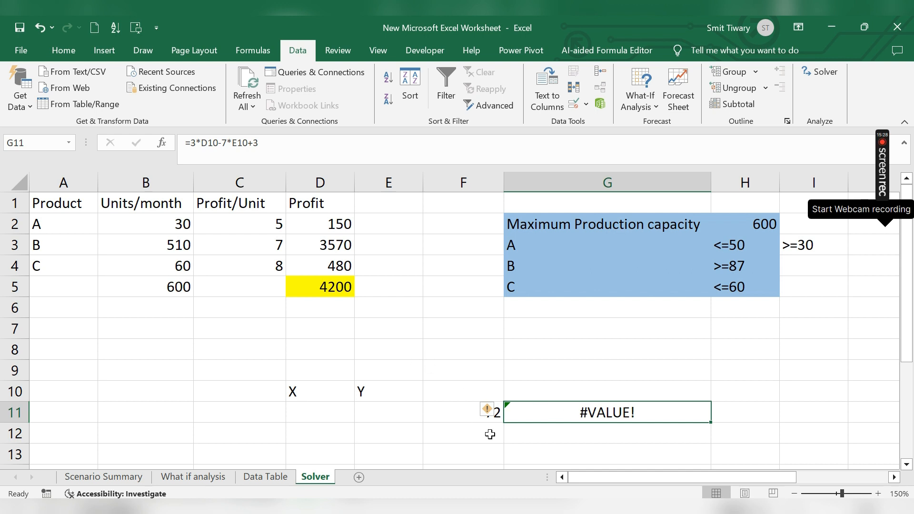
left_click(455, 405)
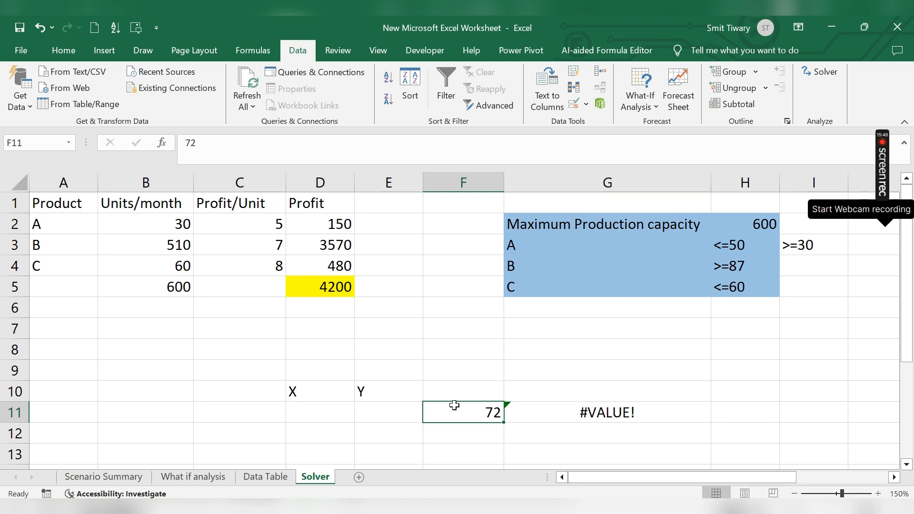
left_click(584, 414)
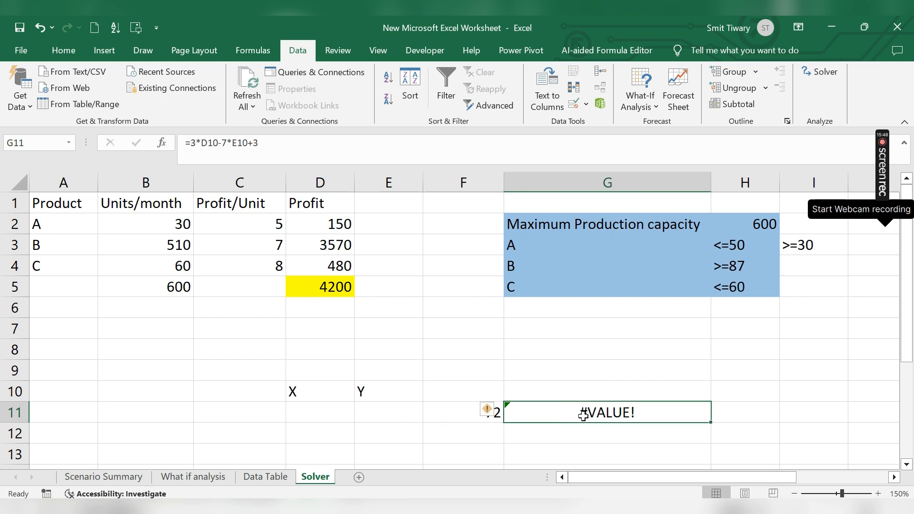